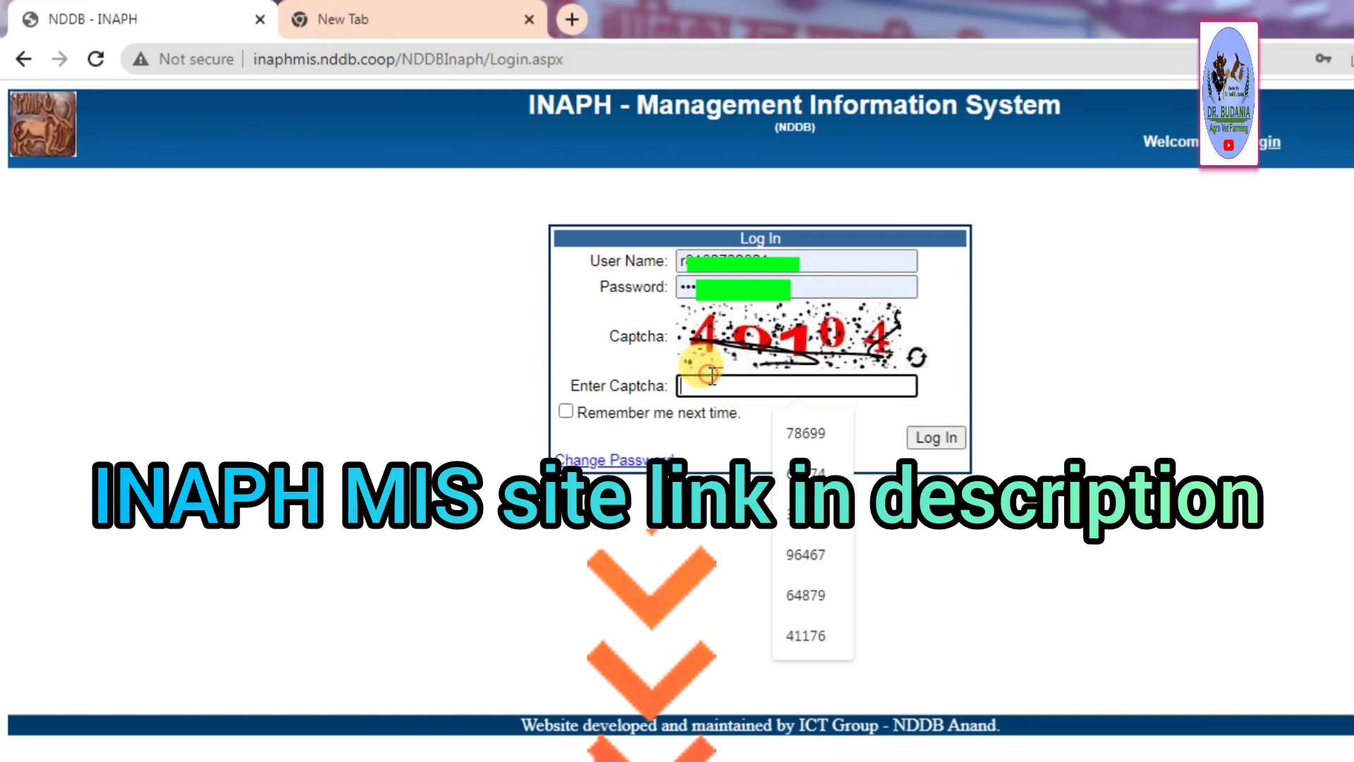
Enter the captcha code shown and submit the INAPH MIS login.
{"action": "type", "text": "4"}
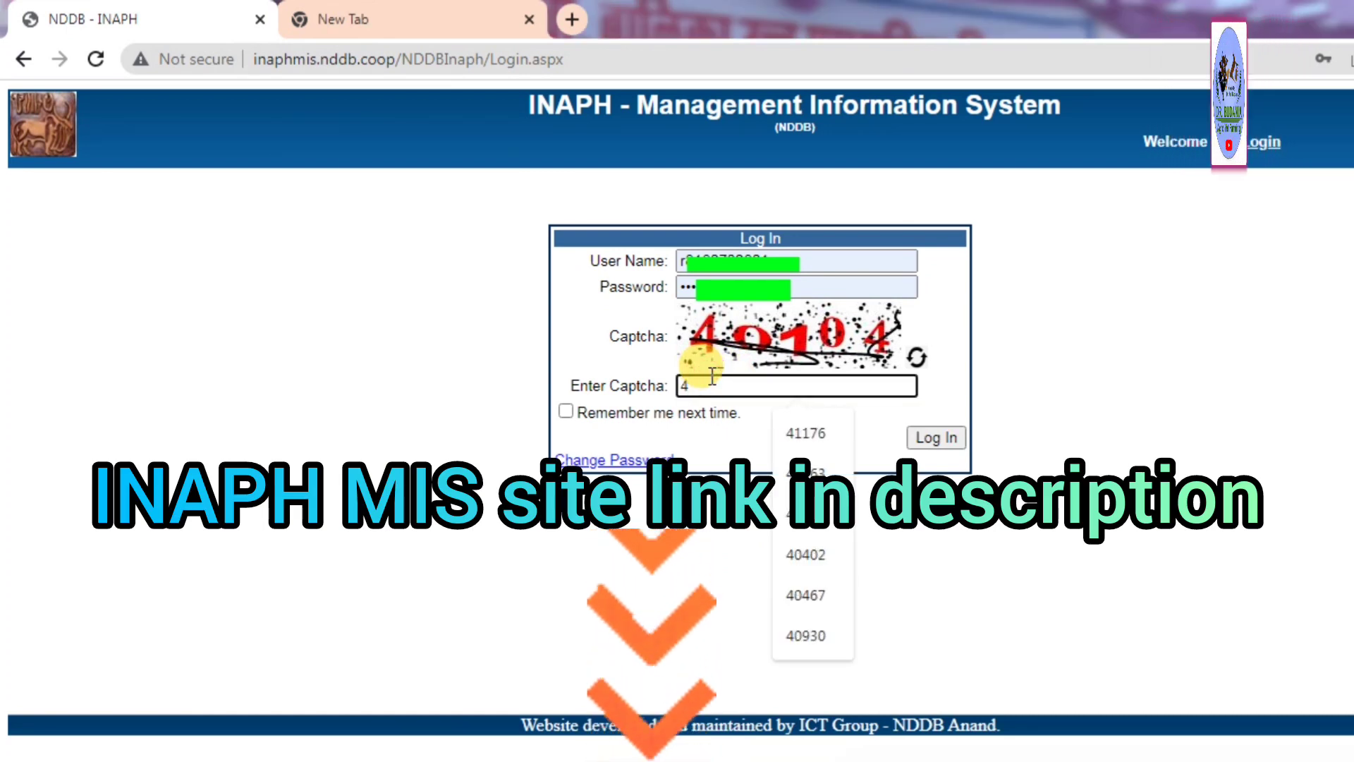
{"action": "type", "text": "0104"}
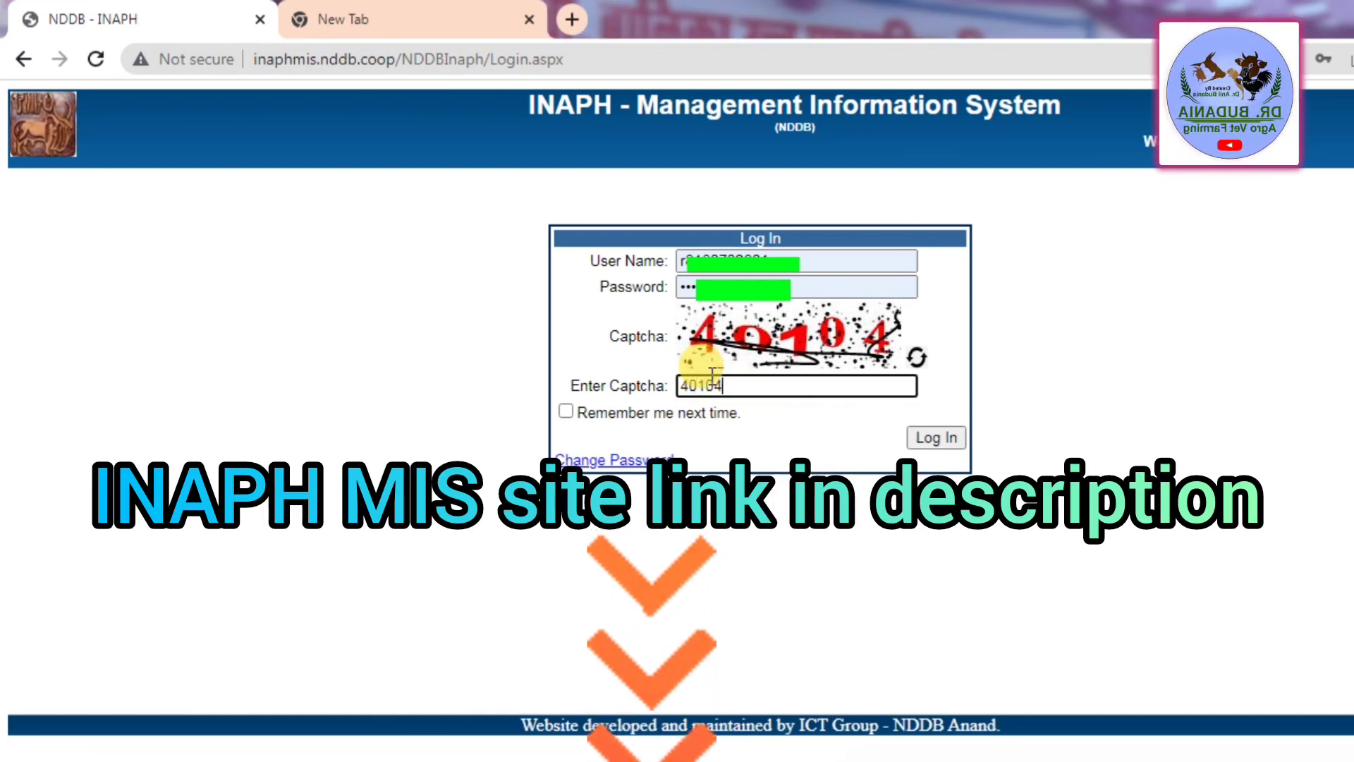
{"action": "left_click", "coordinate": [936, 437]}
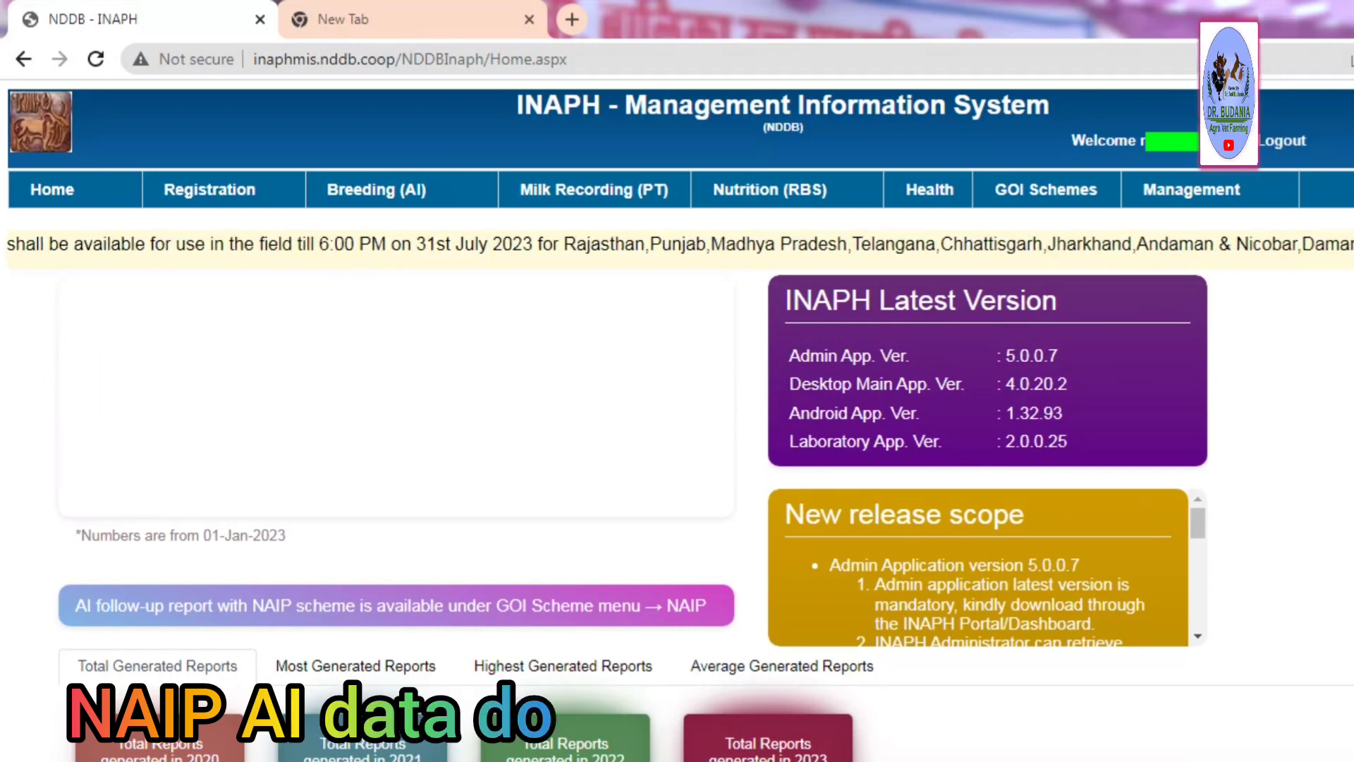
Open the AIT Wise NAIP Report from GOI Schemes > NAIP and select scheme NAIP III.
{"action": "mouse_move", "coordinate": [1033, 204]}
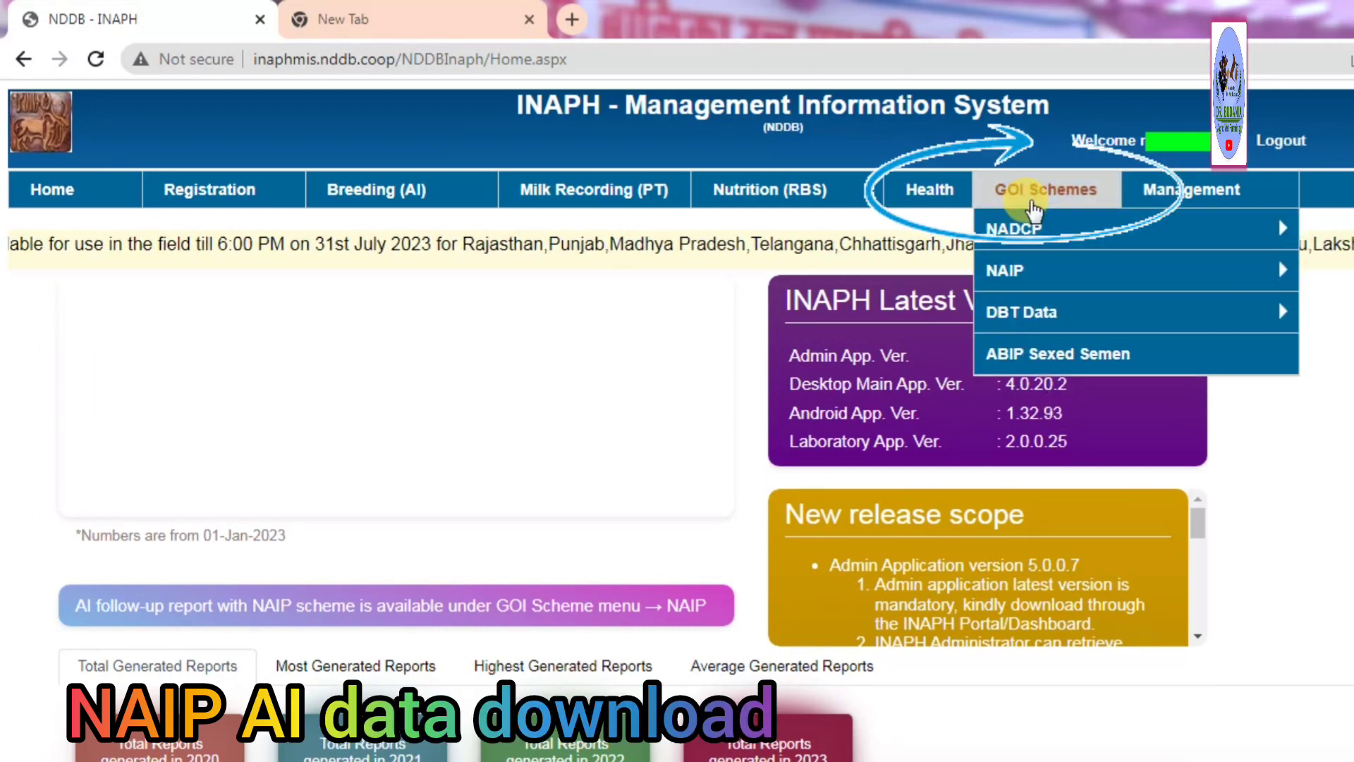
{"action": "mouse_move", "coordinate": [1009, 268]}
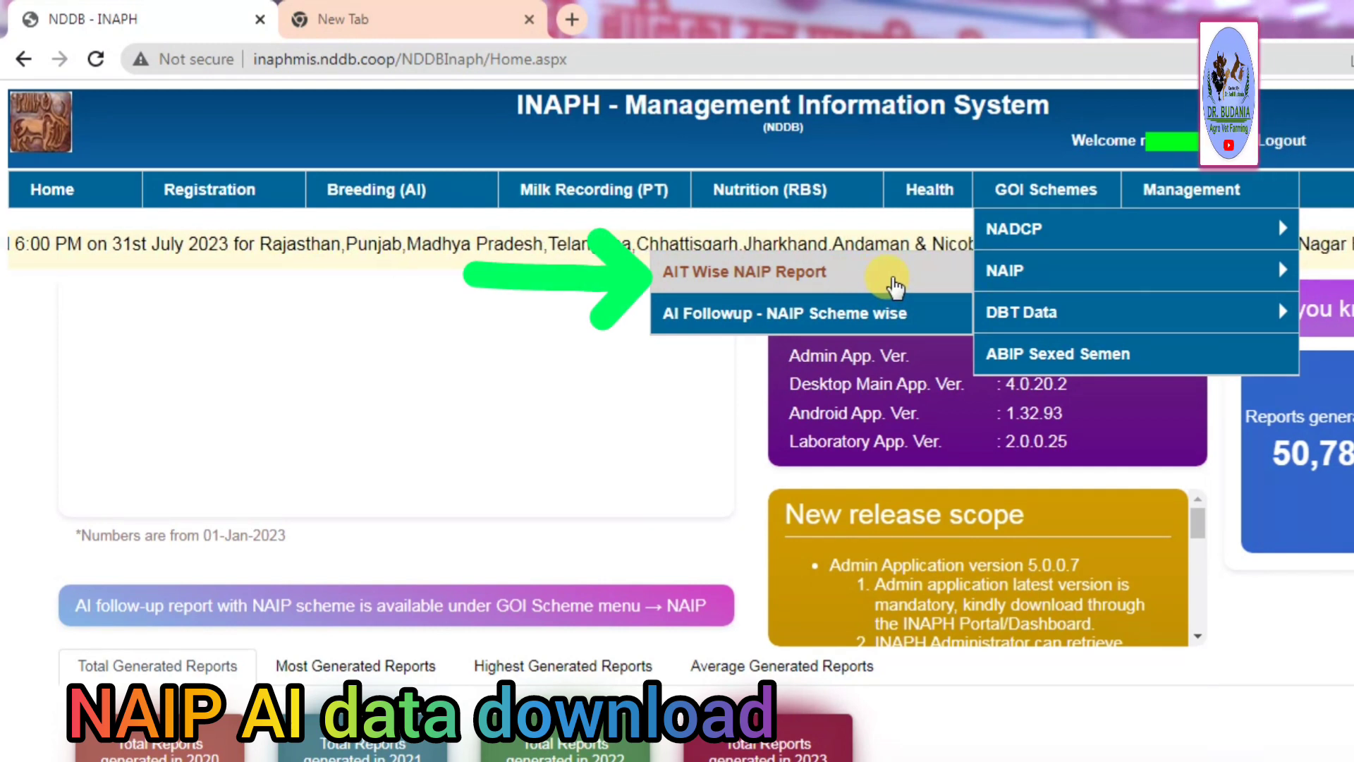
{"action": "left_click", "coordinate": [893, 281]}
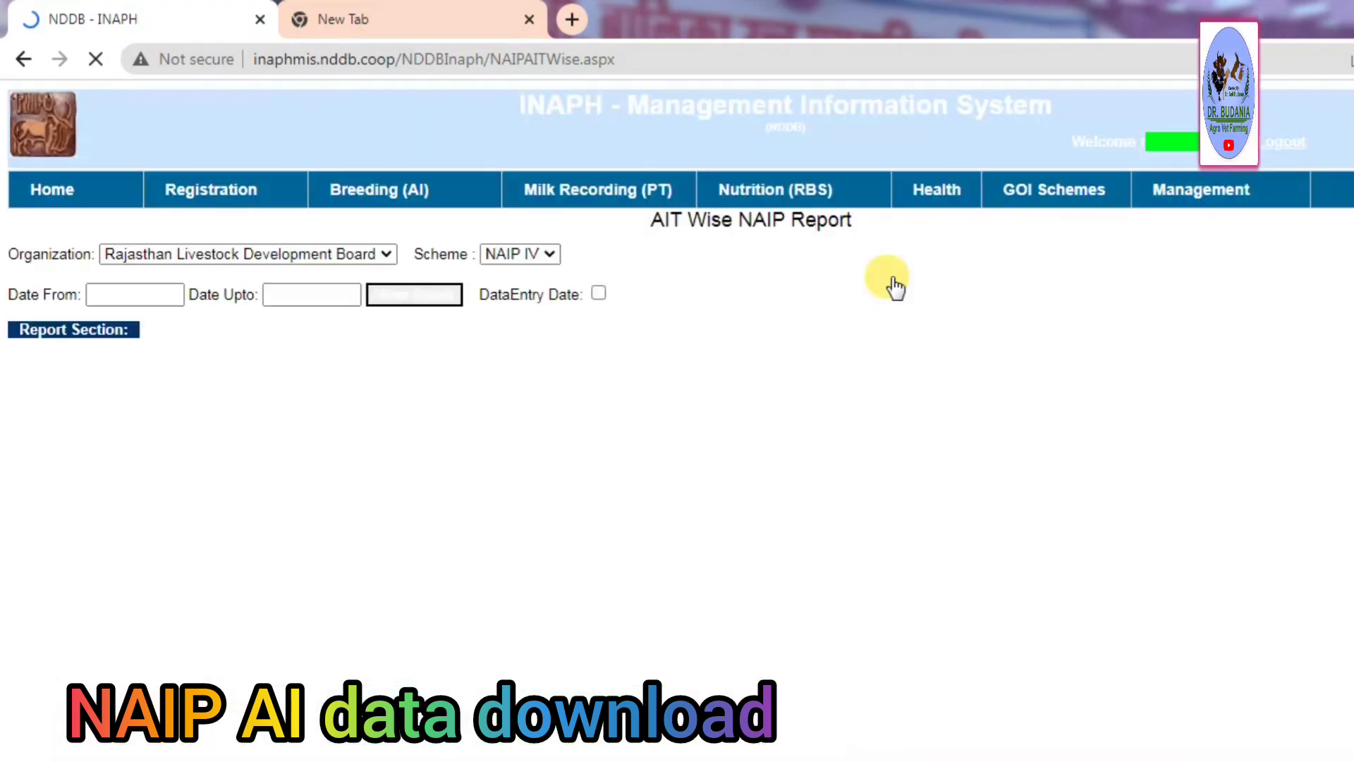
{"action": "left_click", "coordinate": [552, 252]}
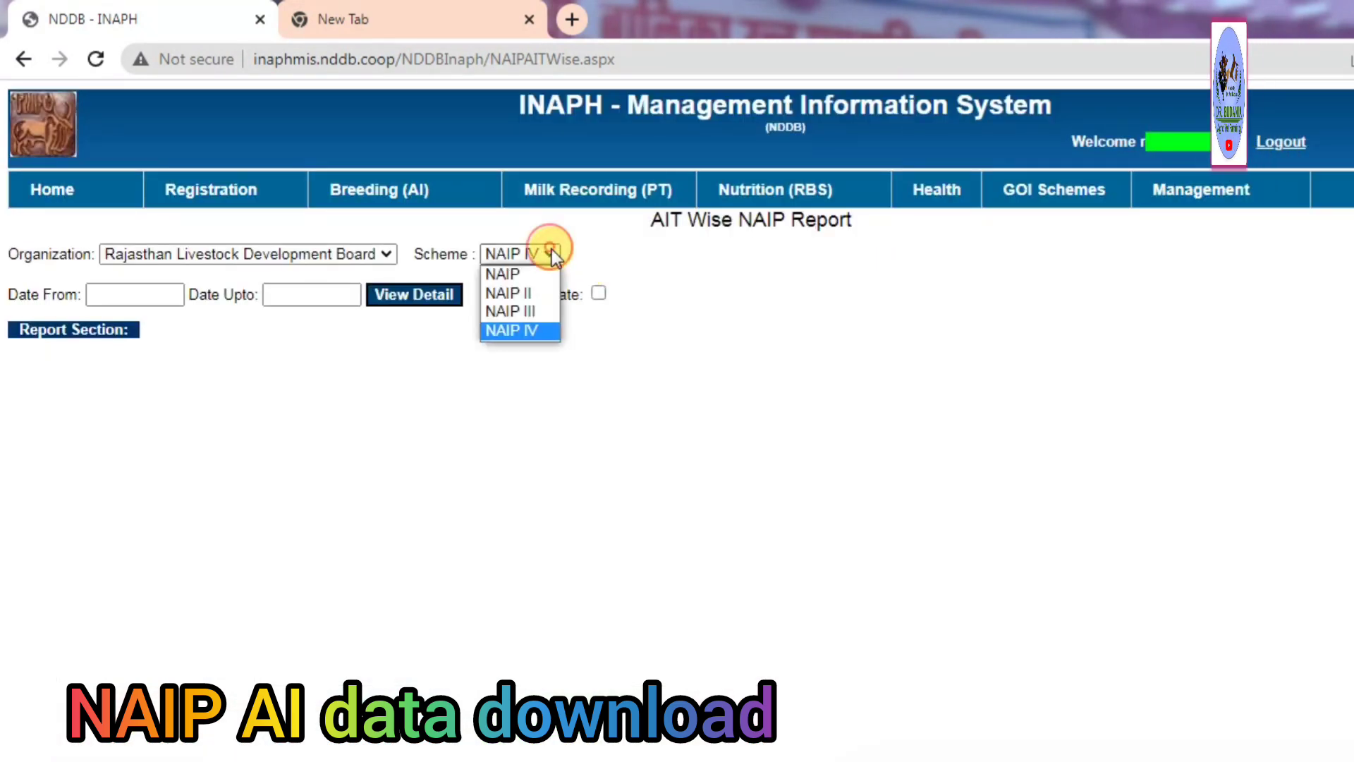
{"action": "left_click", "coordinate": [534, 312]}
Request the report for 01-Aug-2021 to 31-Jul-2022, which triggers the two-month limit warning.
{"action": "left_click", "coordinate": [143, 296]}
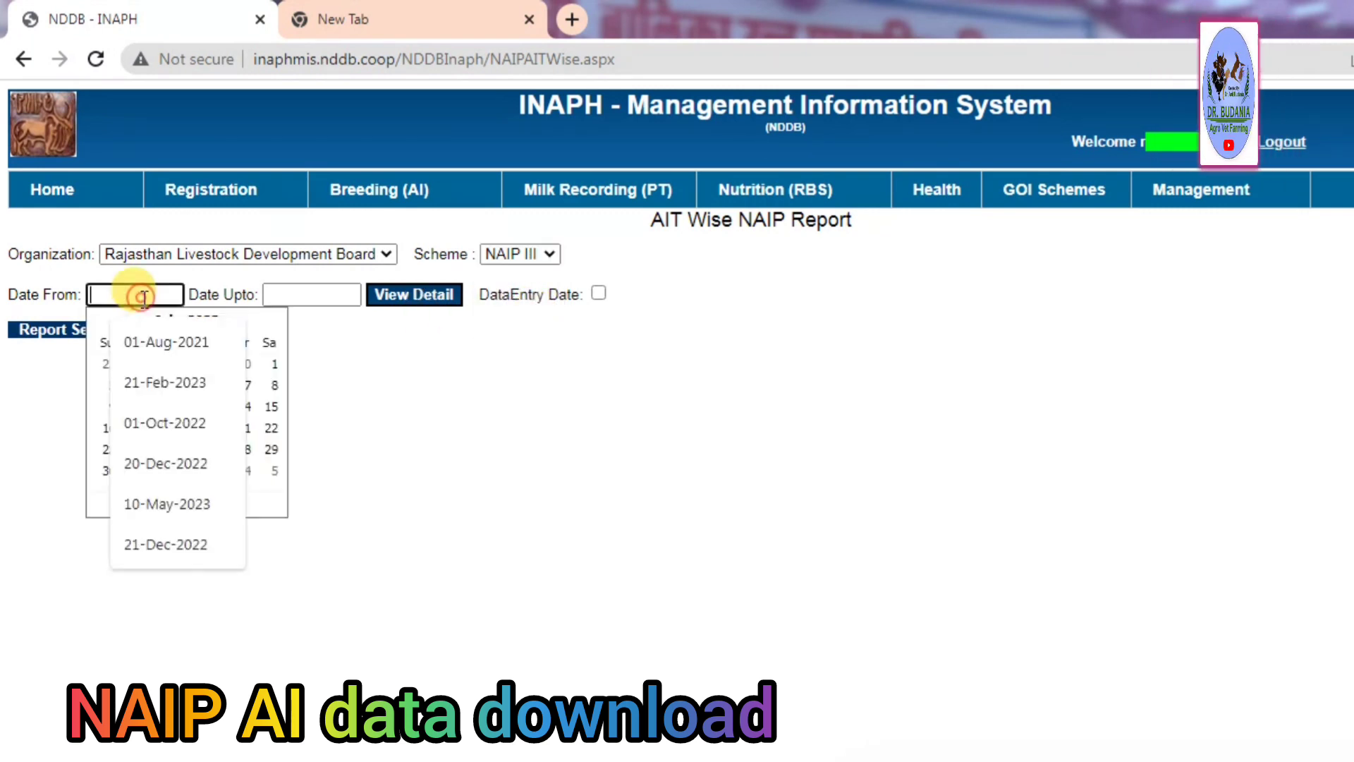
{"action": "left_click", "coordinate": [151, 341]}
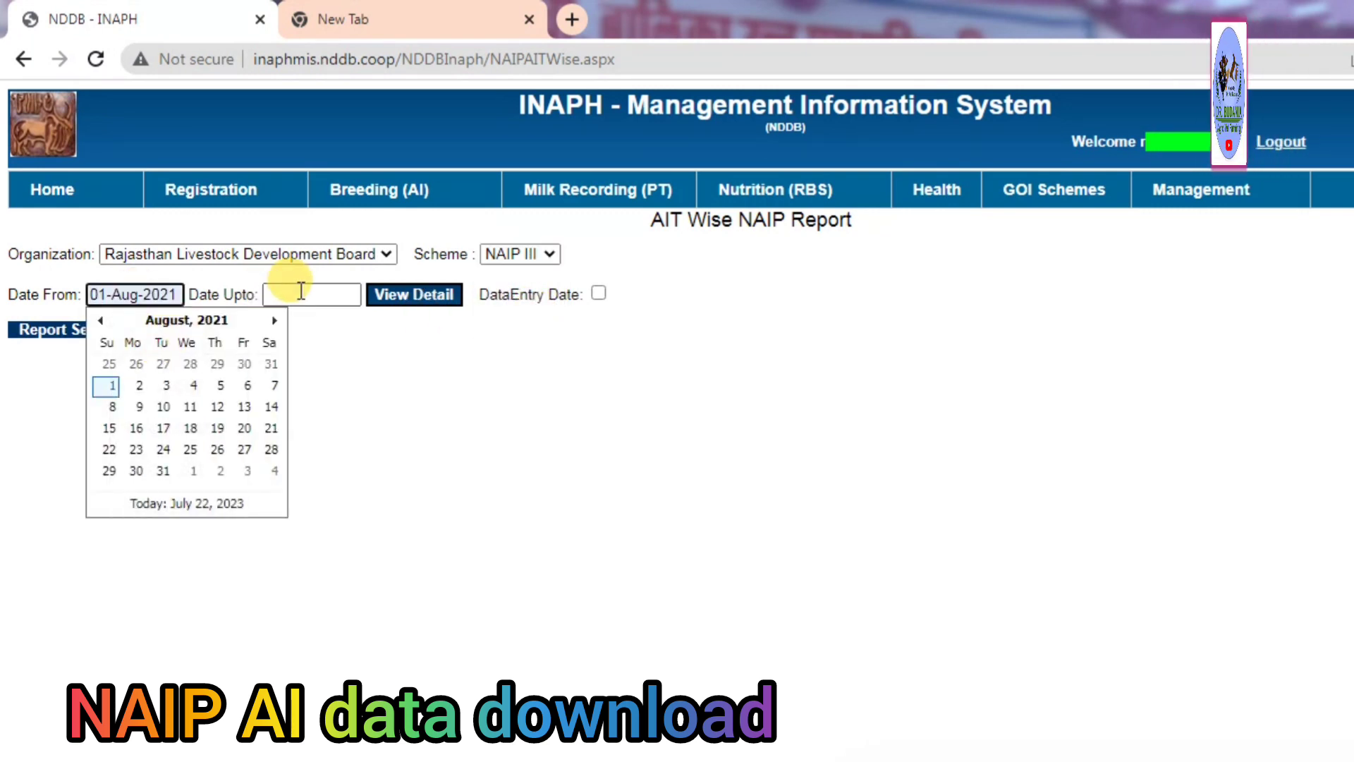
{"action": "left_click", "coordinate": [301, 296]}
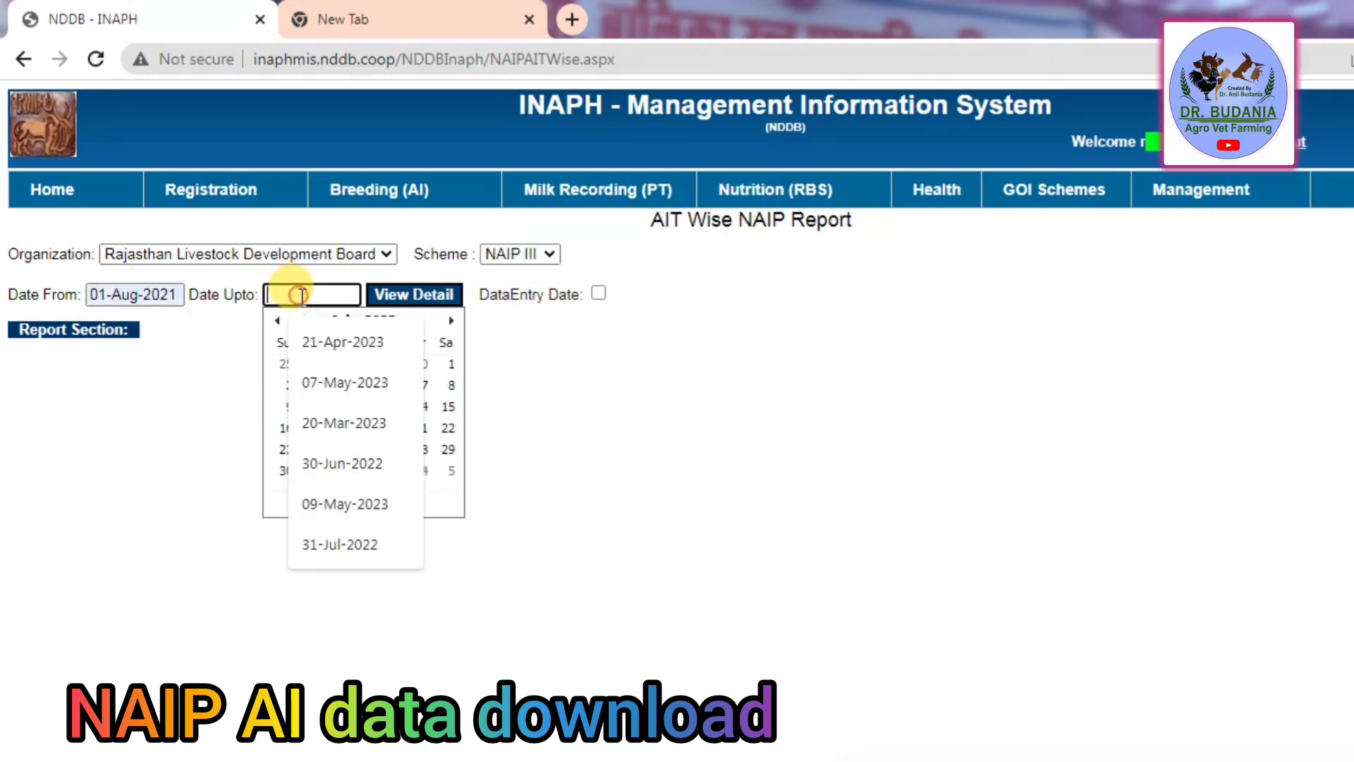
{"action": "left_click", "coordinate": [342, 466]}
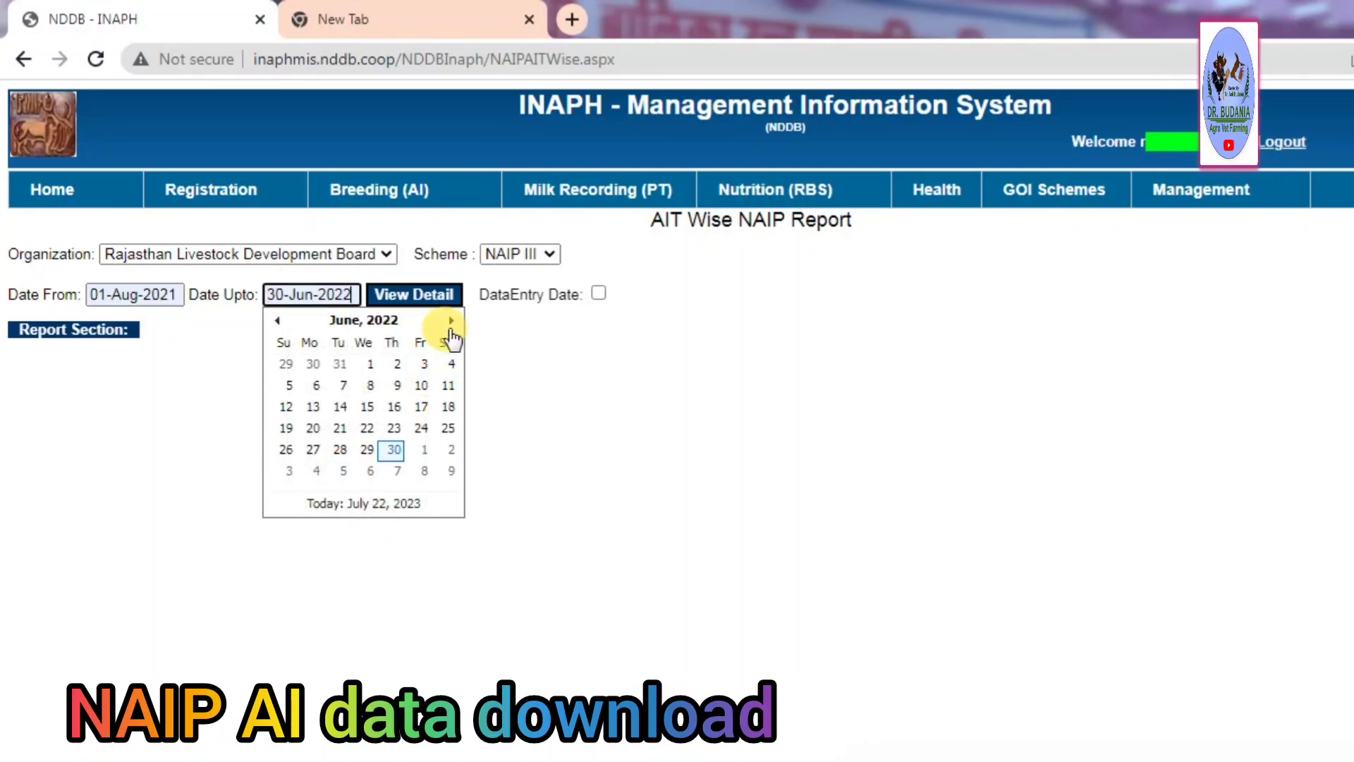
{"action": "left_click", "coordinate": [452, 321]}
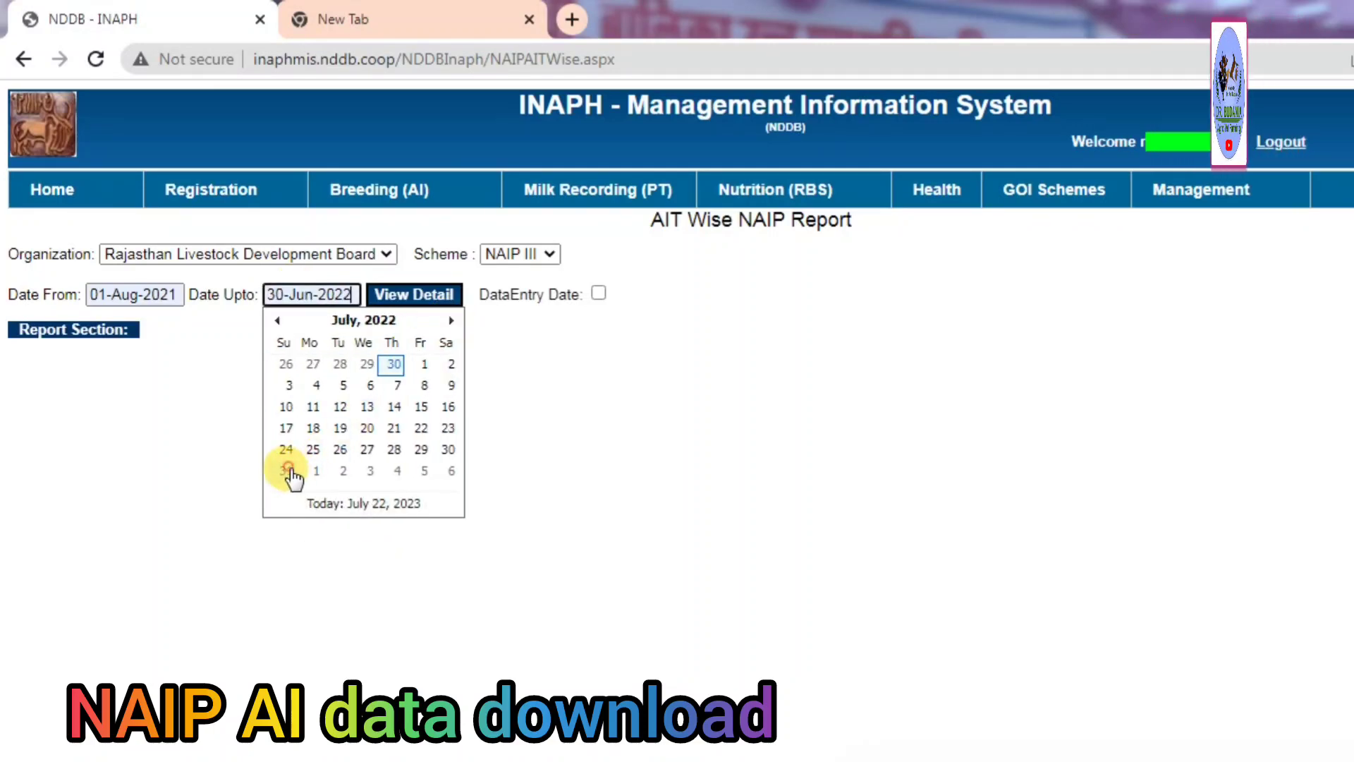
{"action": "left_click", "coordinate": [287, 470]}
{"action": "left_click", "coordinate": [410, 303]}
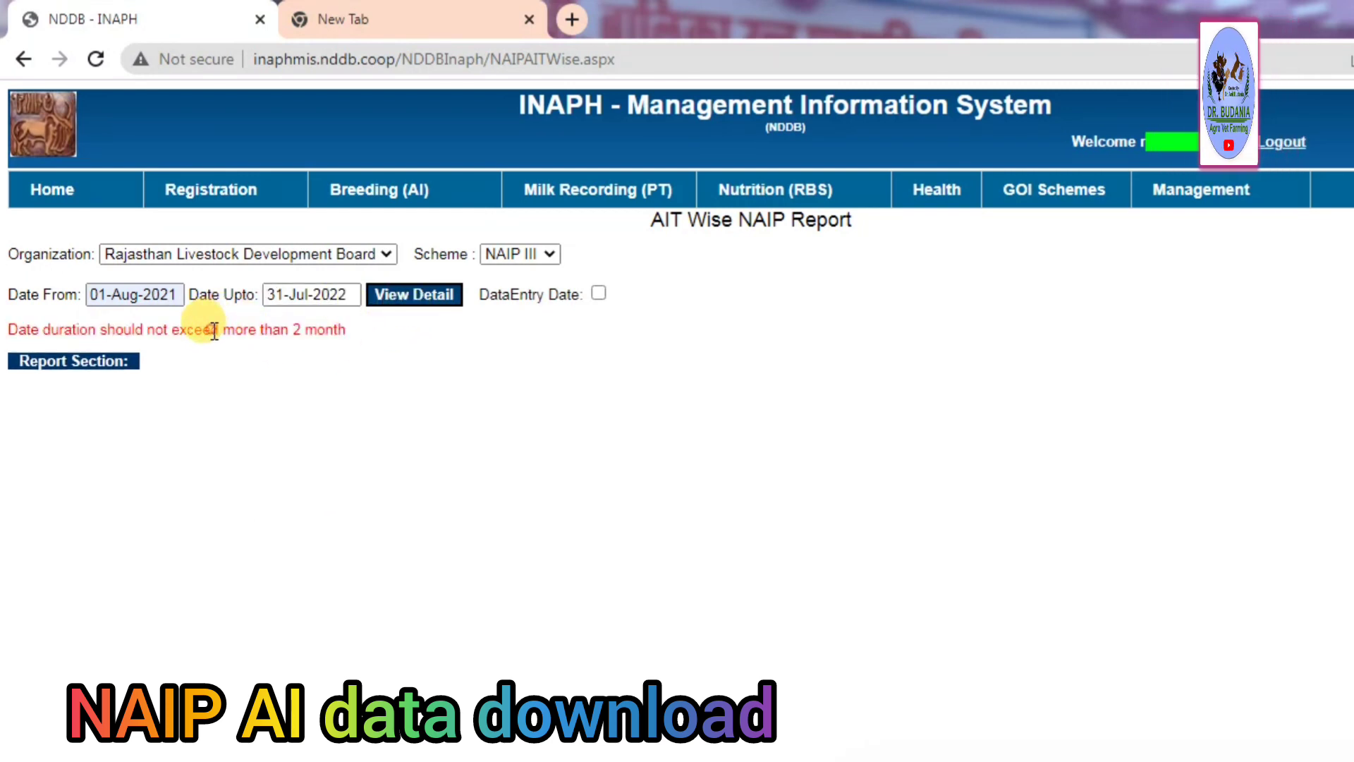
{"action": "mouse_move", "coordinate": [214, 331]}
{"action": "left_mouse_down"}
{"action": "mouse_move", "coordinate": [271, 318]}
{"action": "mouse_move", "coordinate": [317, 329]}
{"action": "left_mouse_up"}
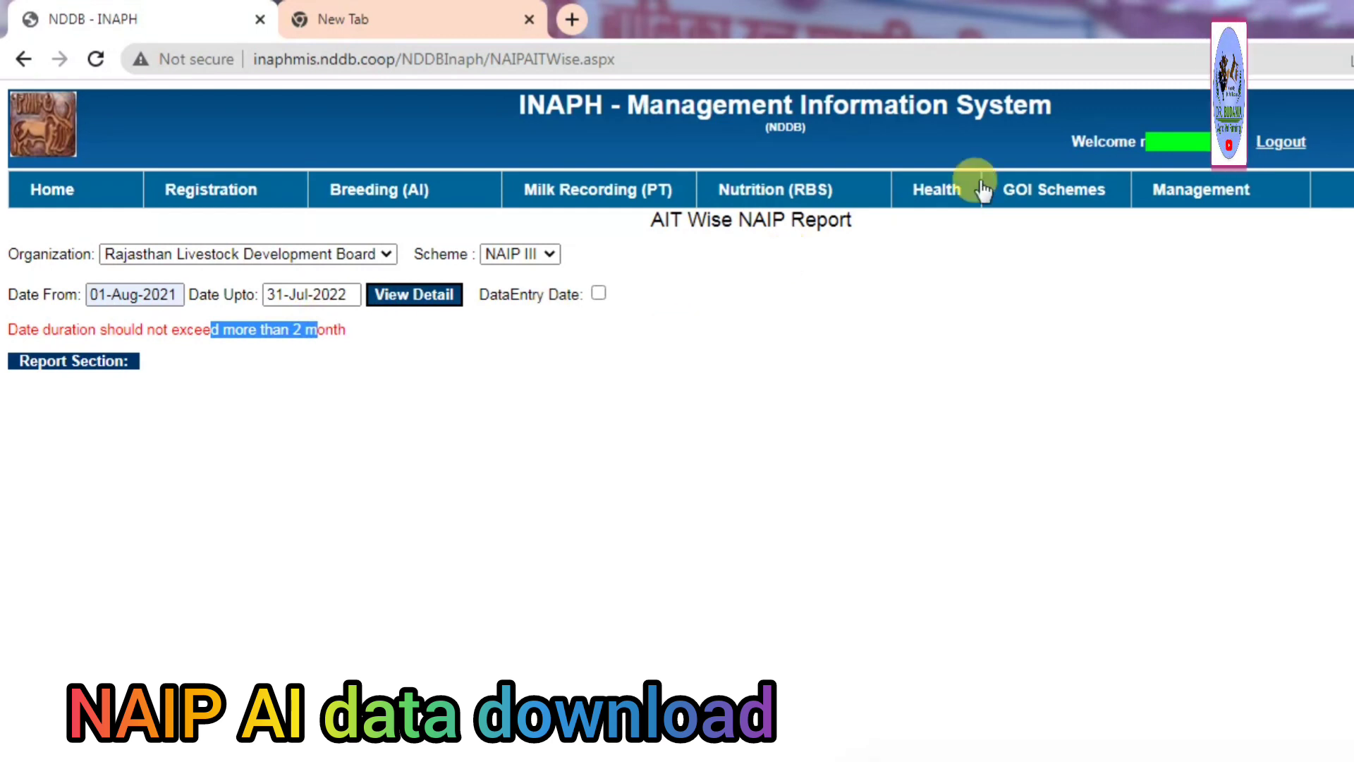
Open AI Followup - NAIP Scheme wise from GOI Schemes > NAIP and select NAIP III.
{"action": "mouse_move", "coordinate": [1027, 188]}
{"action": "mouse_move", "coordinate": [1011, 285]}
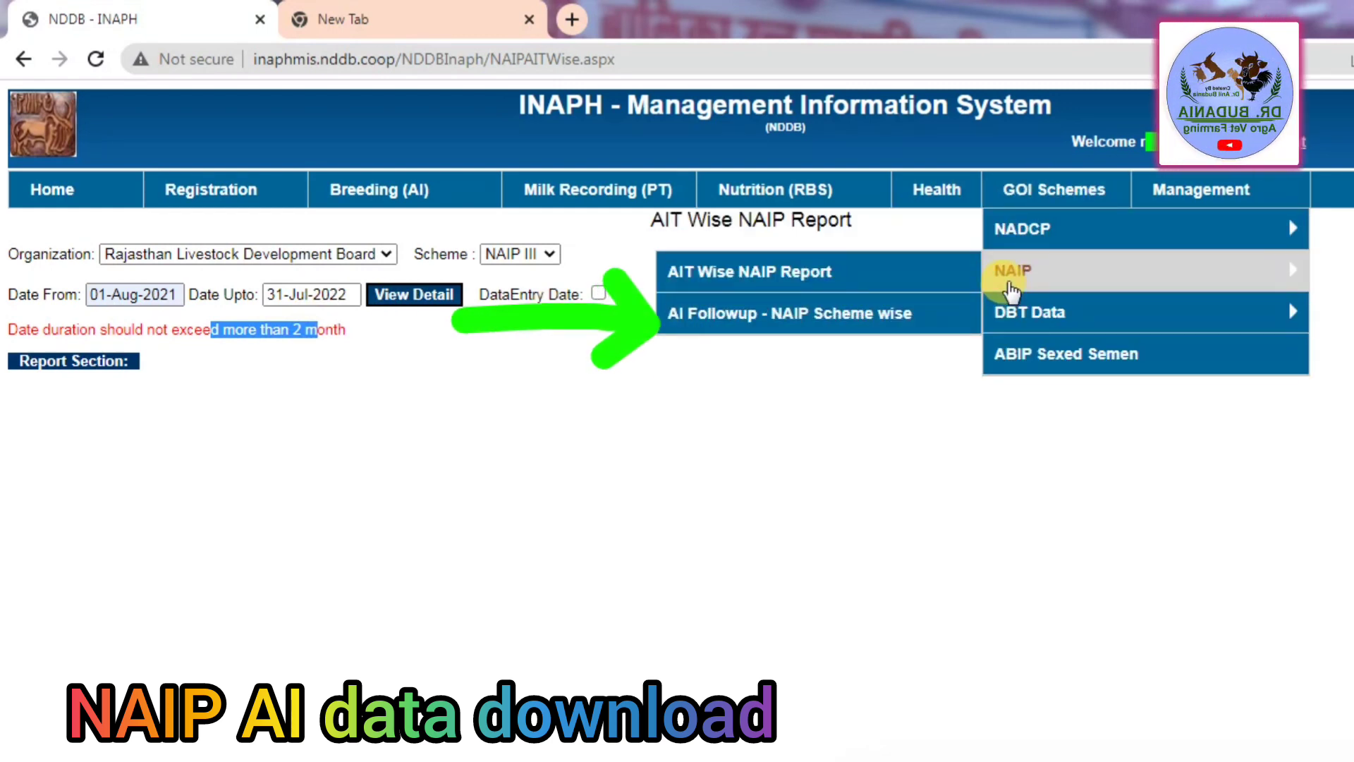
{"action": "left_click", "coordinate": [895, 318]}
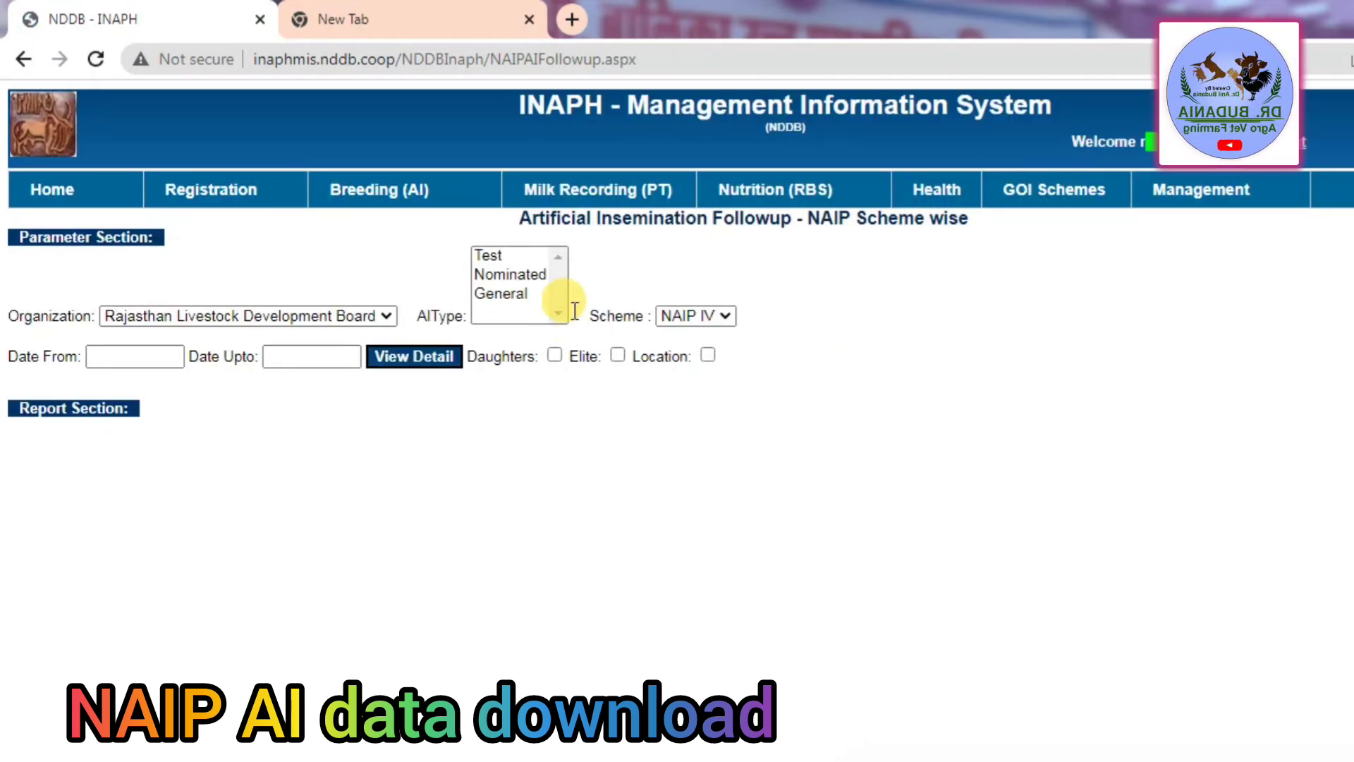
{"action": "left_click", "coordinate": [672, 320]}
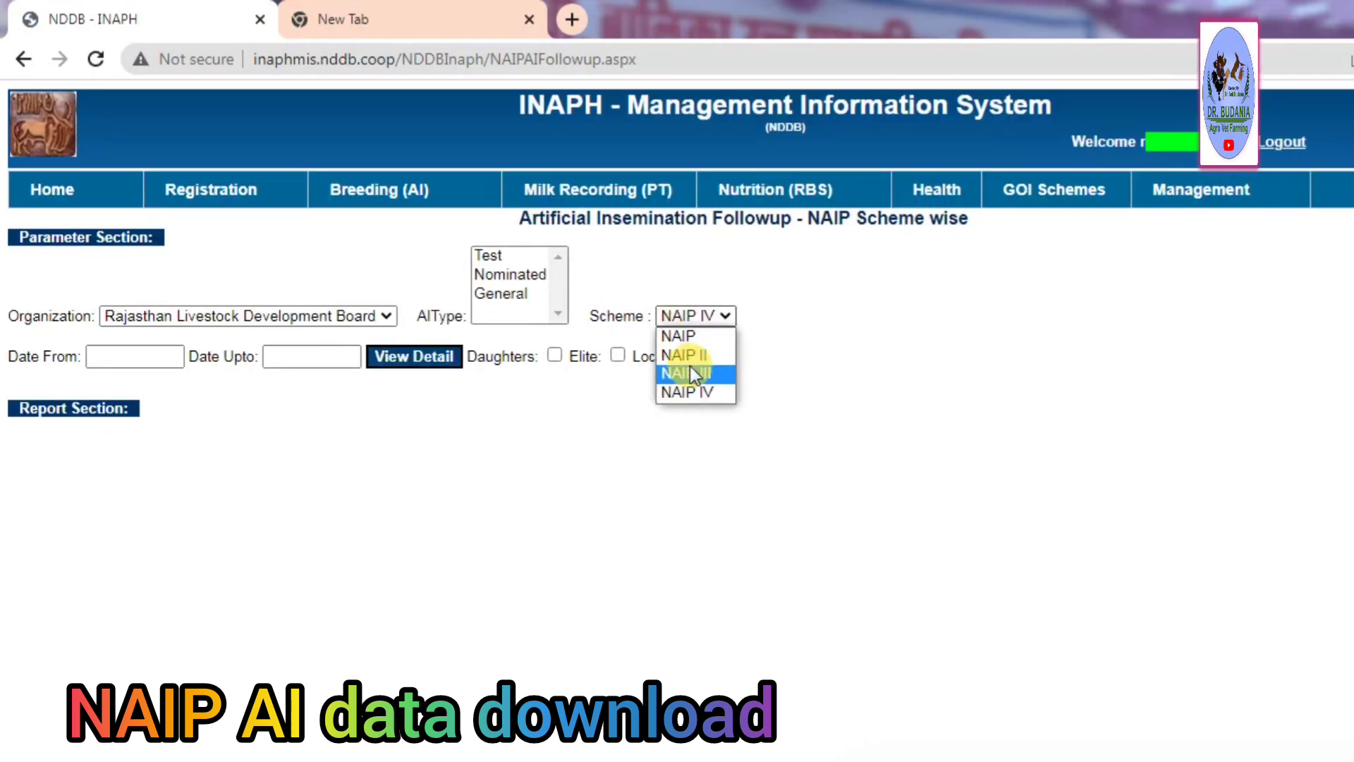
{"action": "left_click", "coordinate": [690, 373]}
Request the follow-up for 01-Aug-2021 to 31-Jul-2022, again hitting the two-month limit error.
{"action": "left_click", "coordinate": [144, 358]}
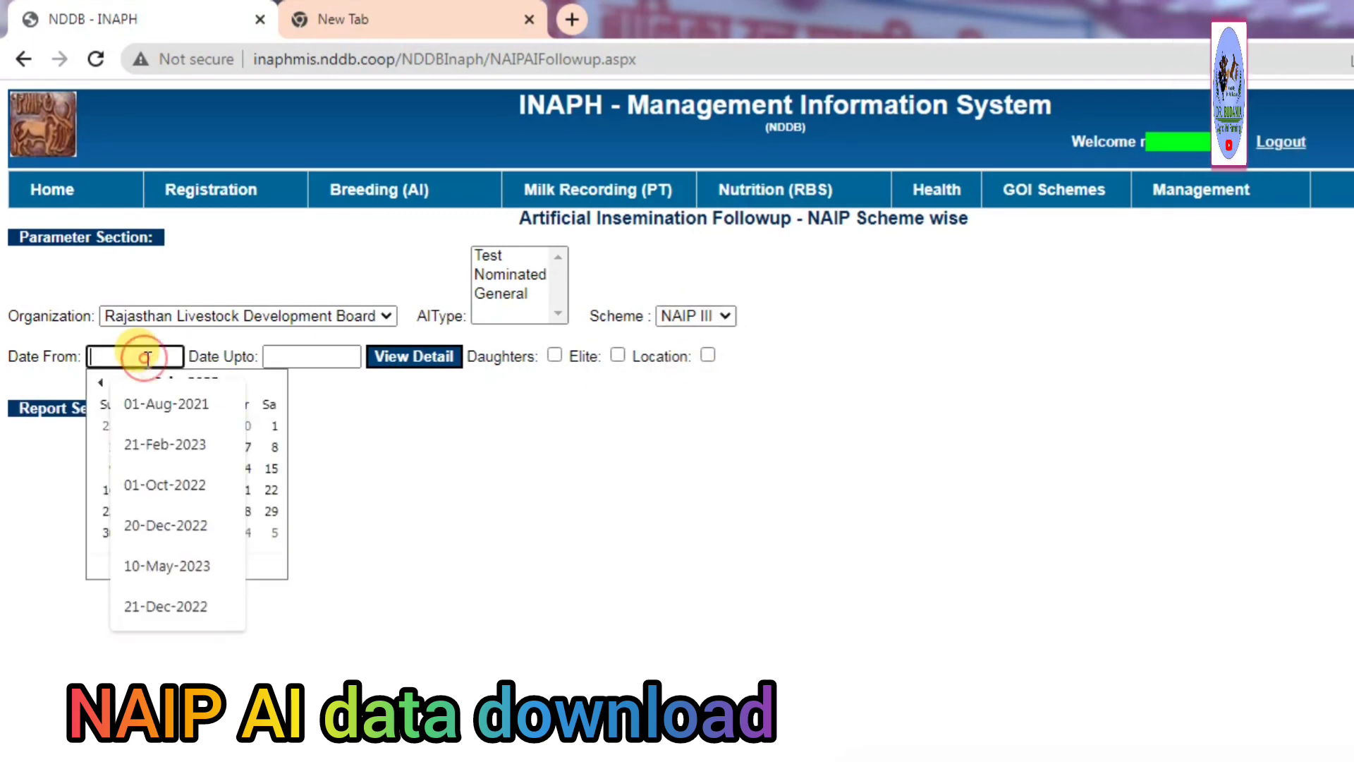
{"action": "left_click", "coordinate": [159, 404]}
{"action": "left_click", "coordinate": [274, 357]}
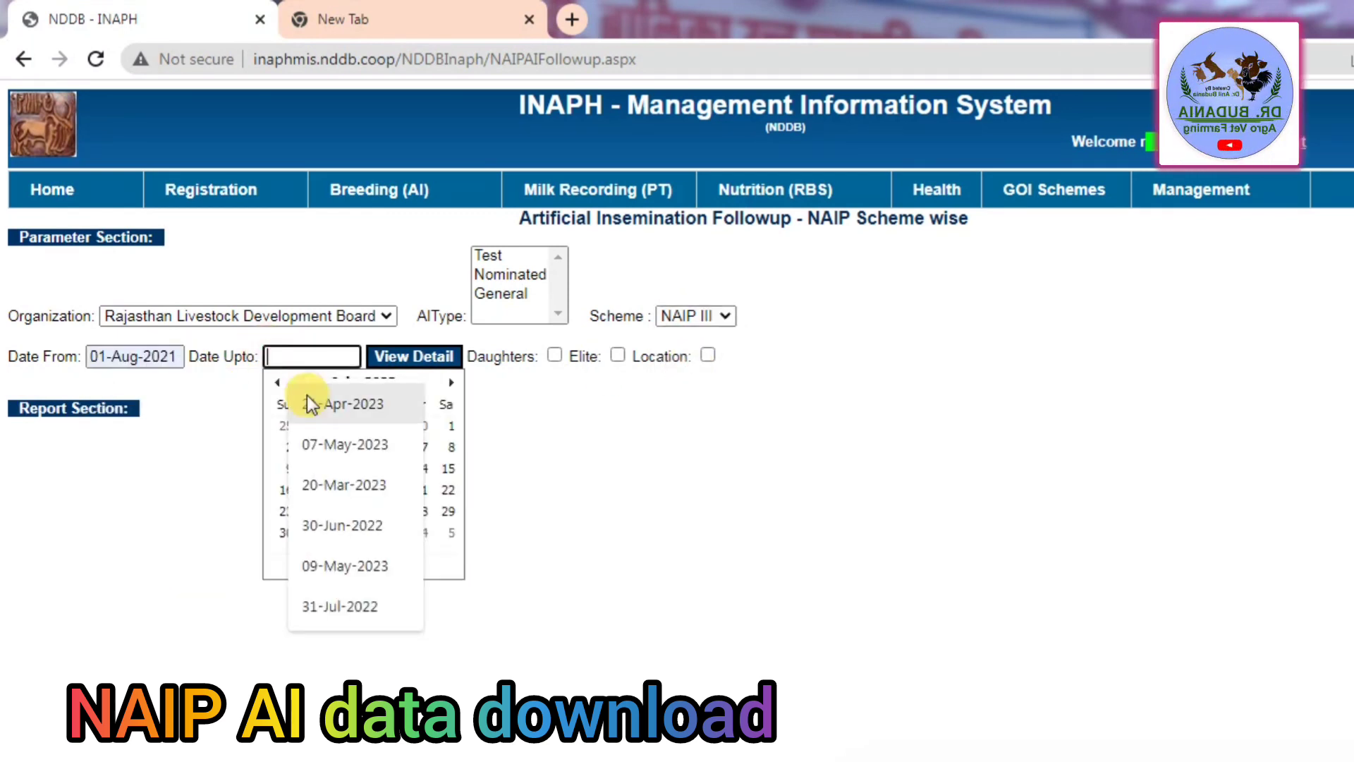
{"action": "left_click", "coordinate": [333, 526]}
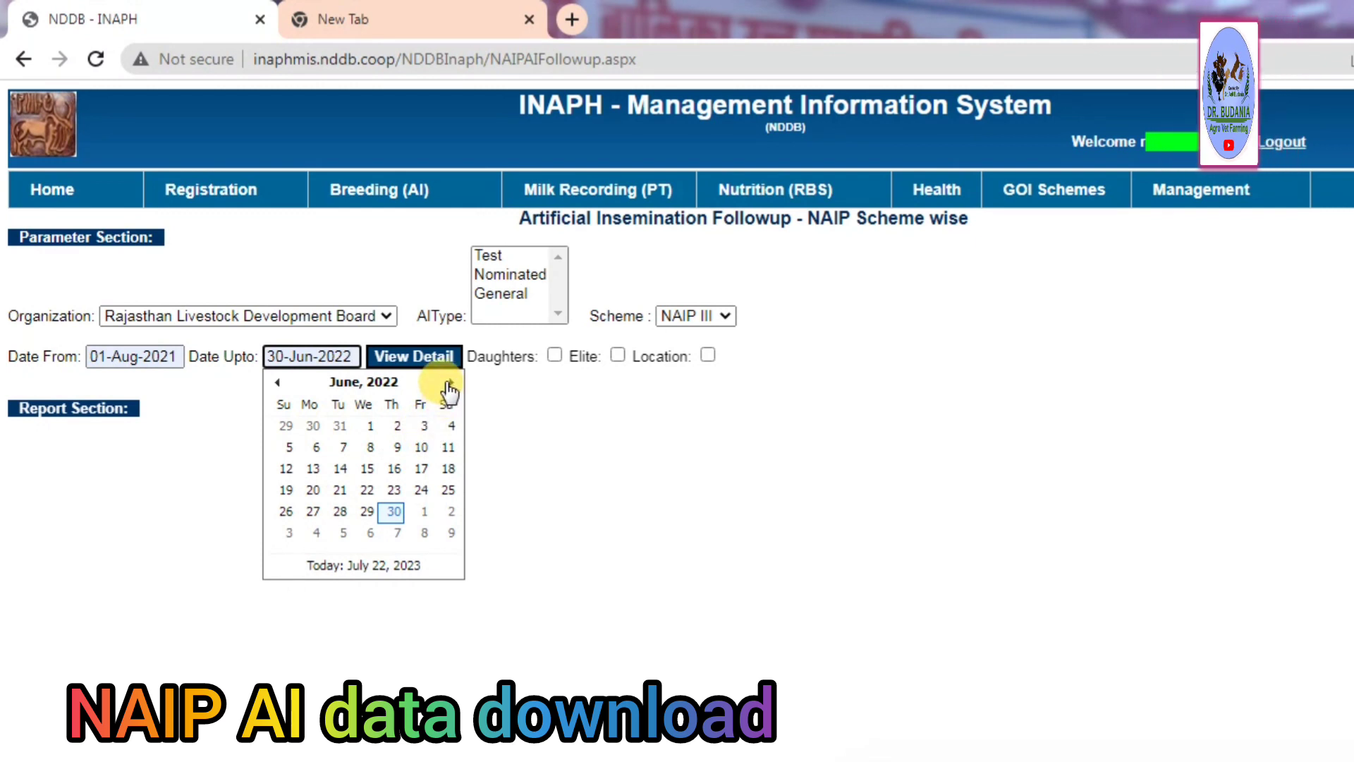
{"action": "left_click", "coordinate": [449, 383]}
{"action": "left_click", "coordinate": [277, 531]}
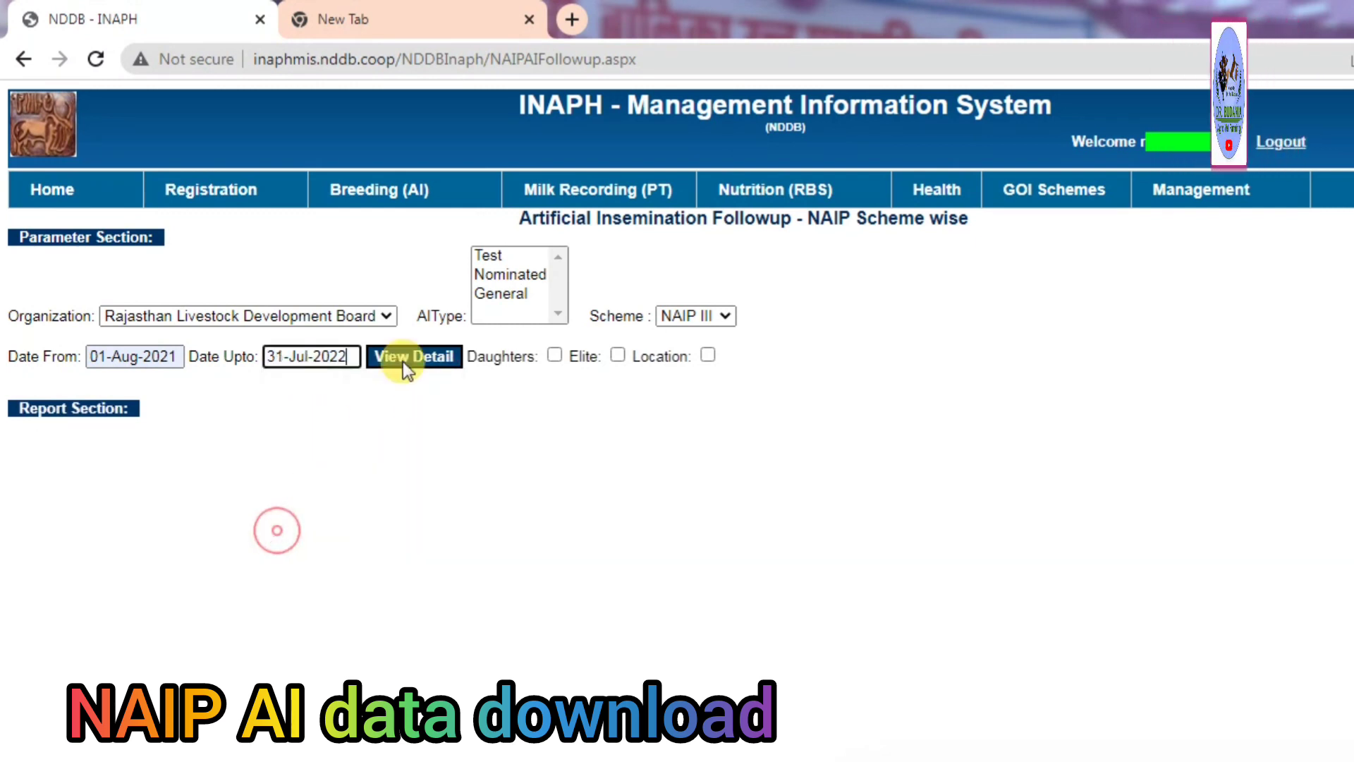
{"action": "left_click", "coordinate": [406, 359]}
{"action": "left_click_drag", "start_coordinate": [287, 369], "coordinate": [305, 393]}
Open the Artificial Insemination Followup report with all users, all villages and AI type General.
{"action": "mouse_move", "coordinate": [387, 187]}
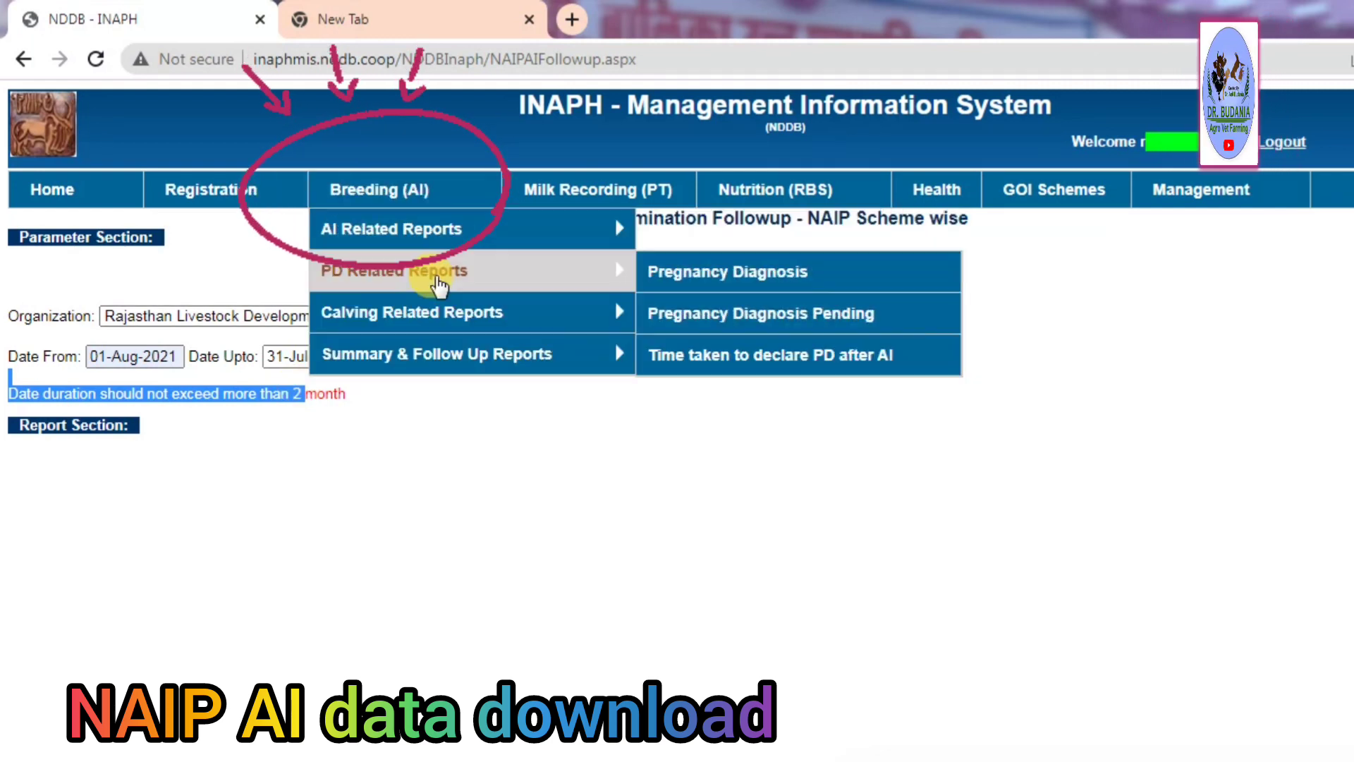
{"action": "mouse_move", "coordinate": [459, 354]}
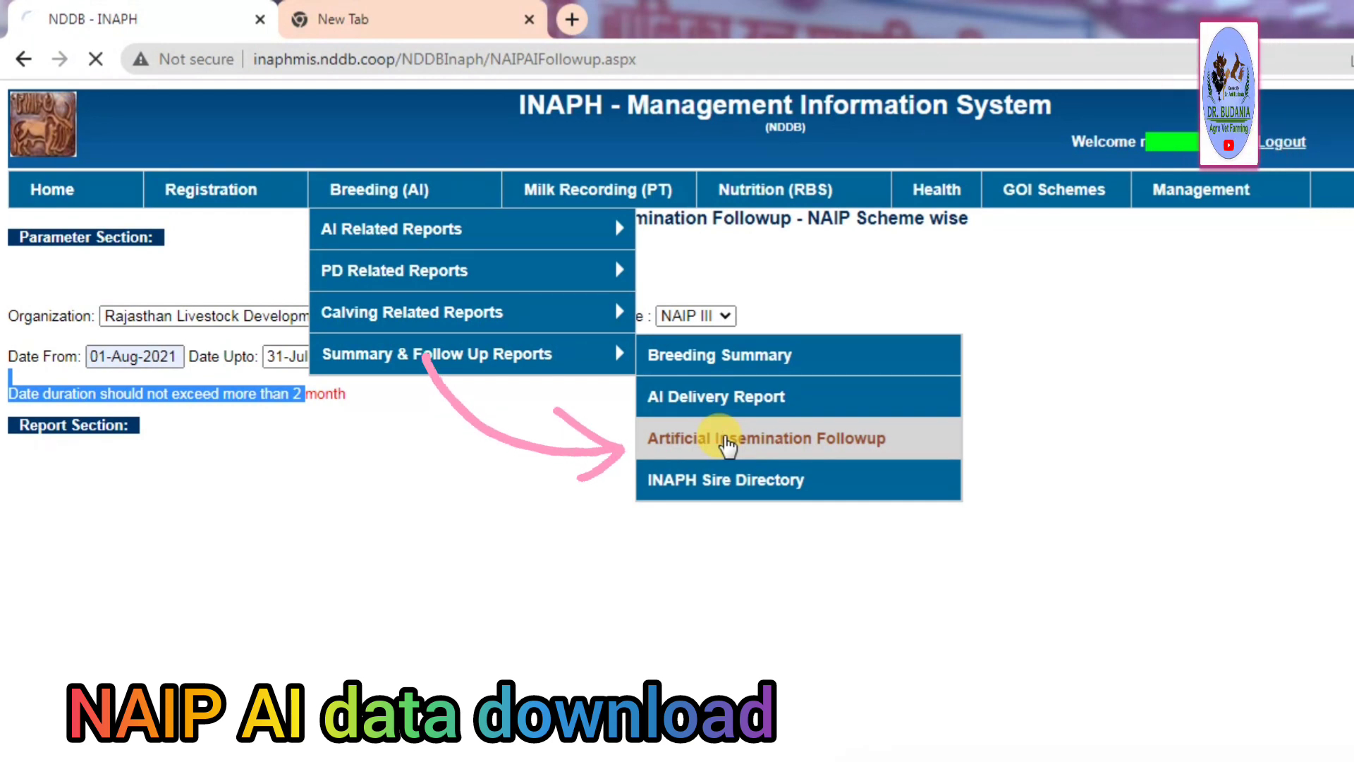
{"action": "left_click", "coordinate": [727, 441]}
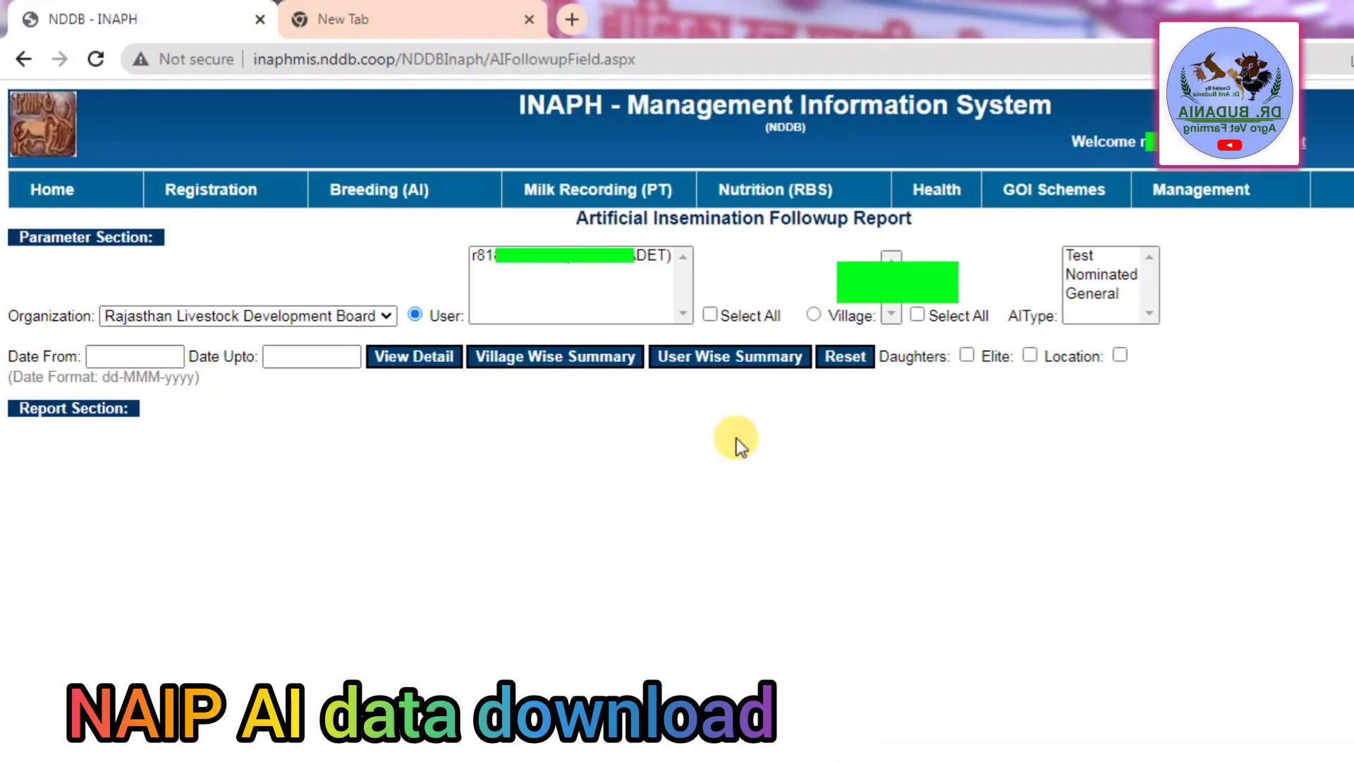
{"action": "left_click", "coordinate": [710, 314]}
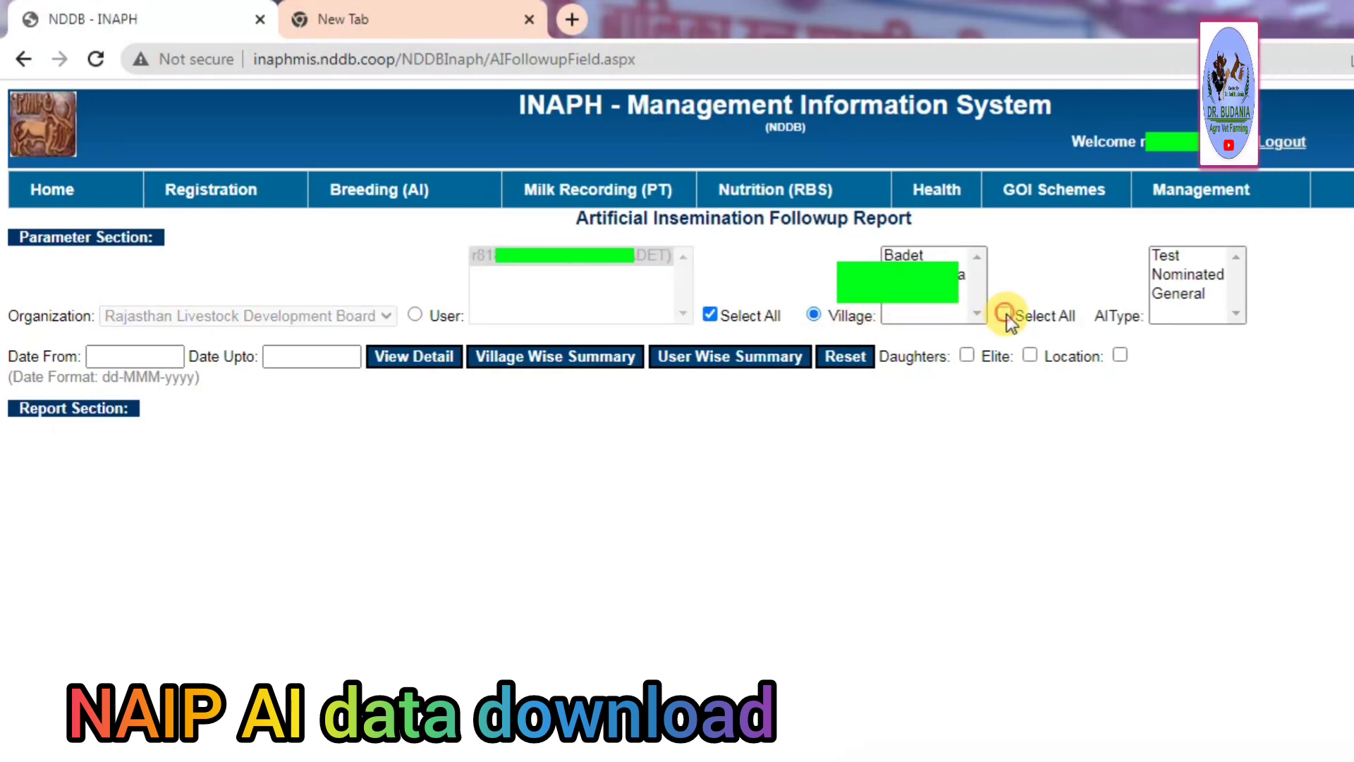
{"action": "left_click", "coordinate": [1005, 315]}
{"action": "left_click", "coordinate": [1167, 293]}
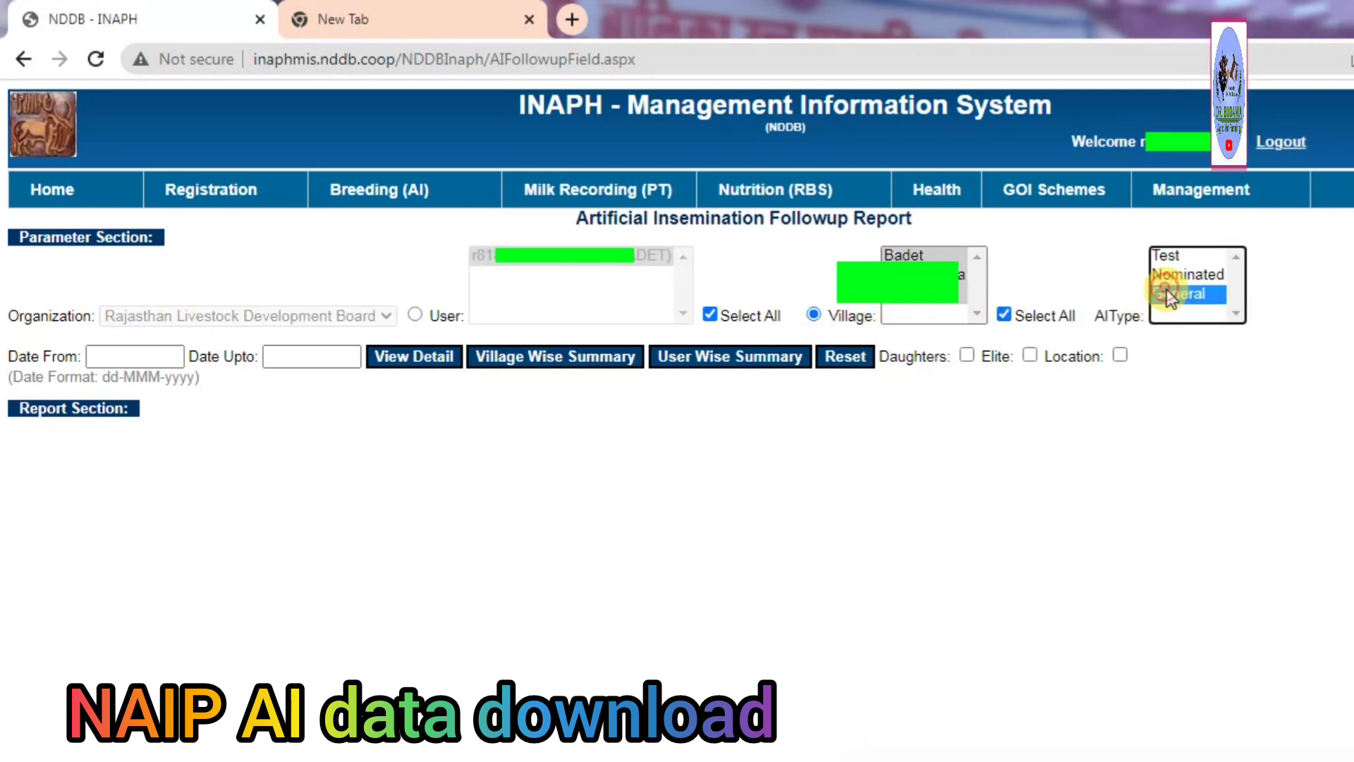
Set the period 01-Aug-2021 to 31-Jul-2022 and view the detailed report.
{"action": "left_click", "coordinate": [102, 358]}
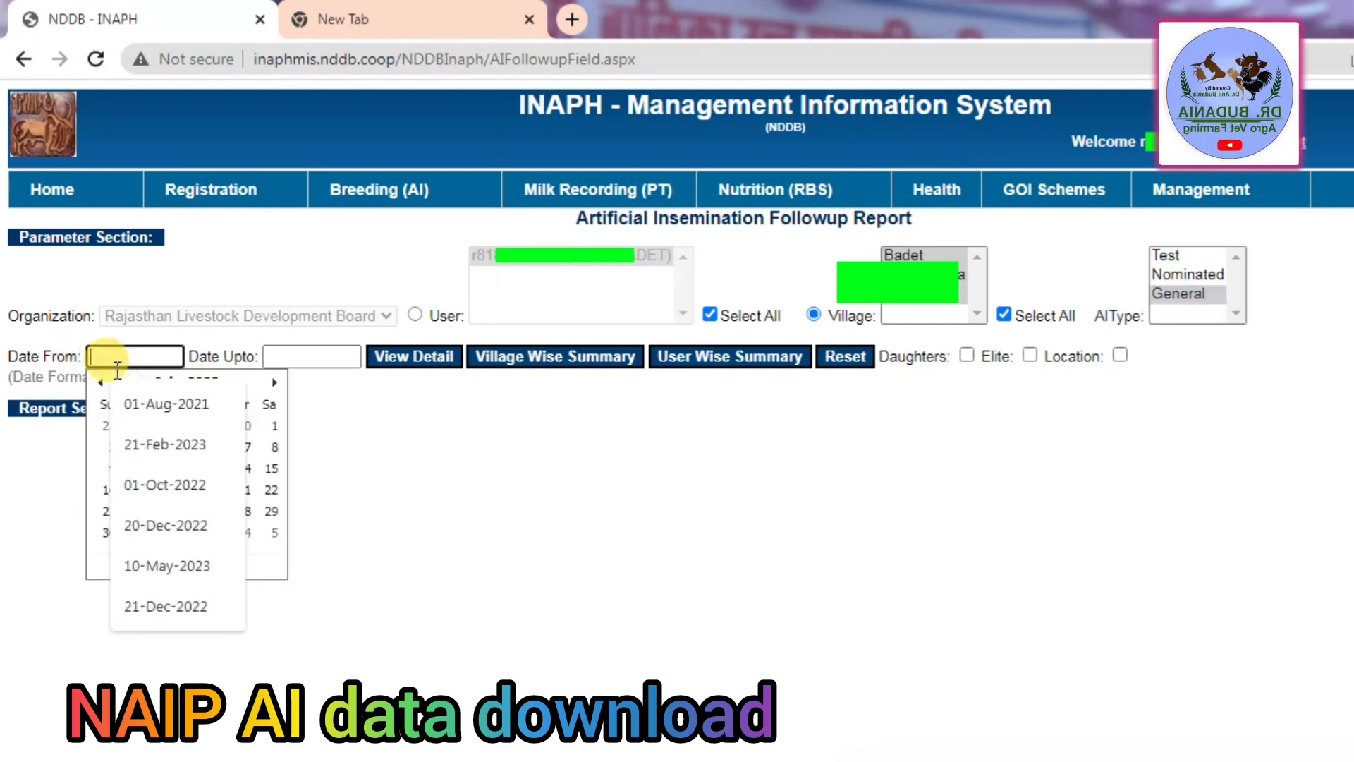
{"action": "left_click", "coordinate": [124, 402]}
{"action": "left_click", "coordinate": [288, 357]}
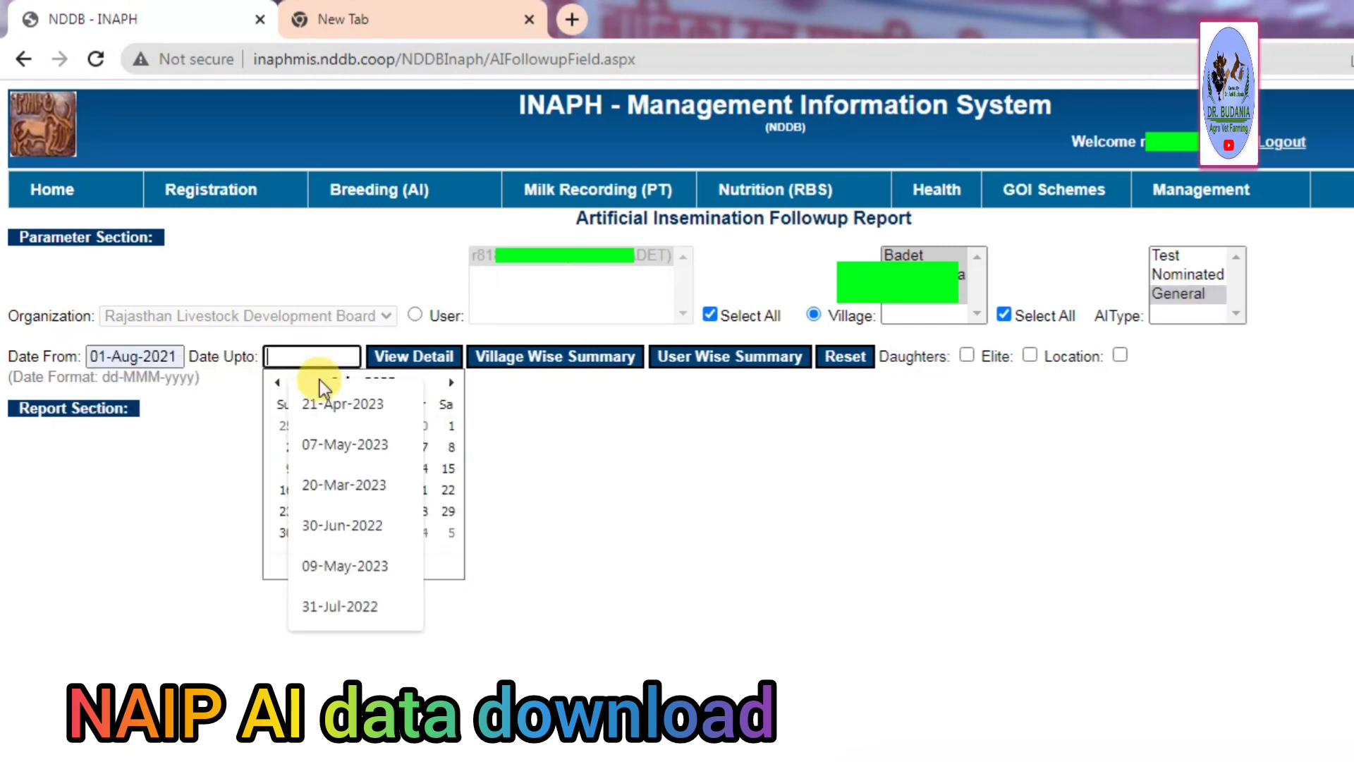
{"action": "left_click", "coordinate": [343, 534]}
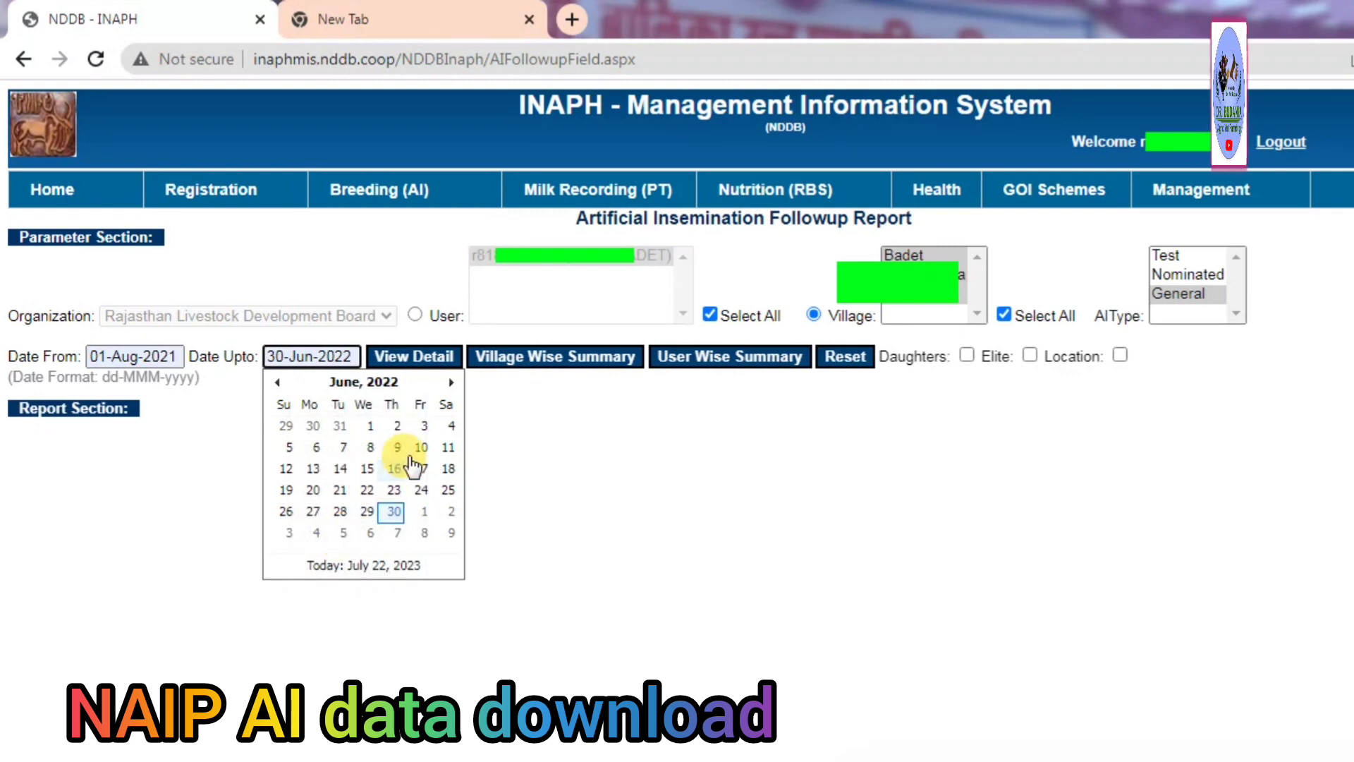
{"action": "left_click", "coordinate": [452, 385]}
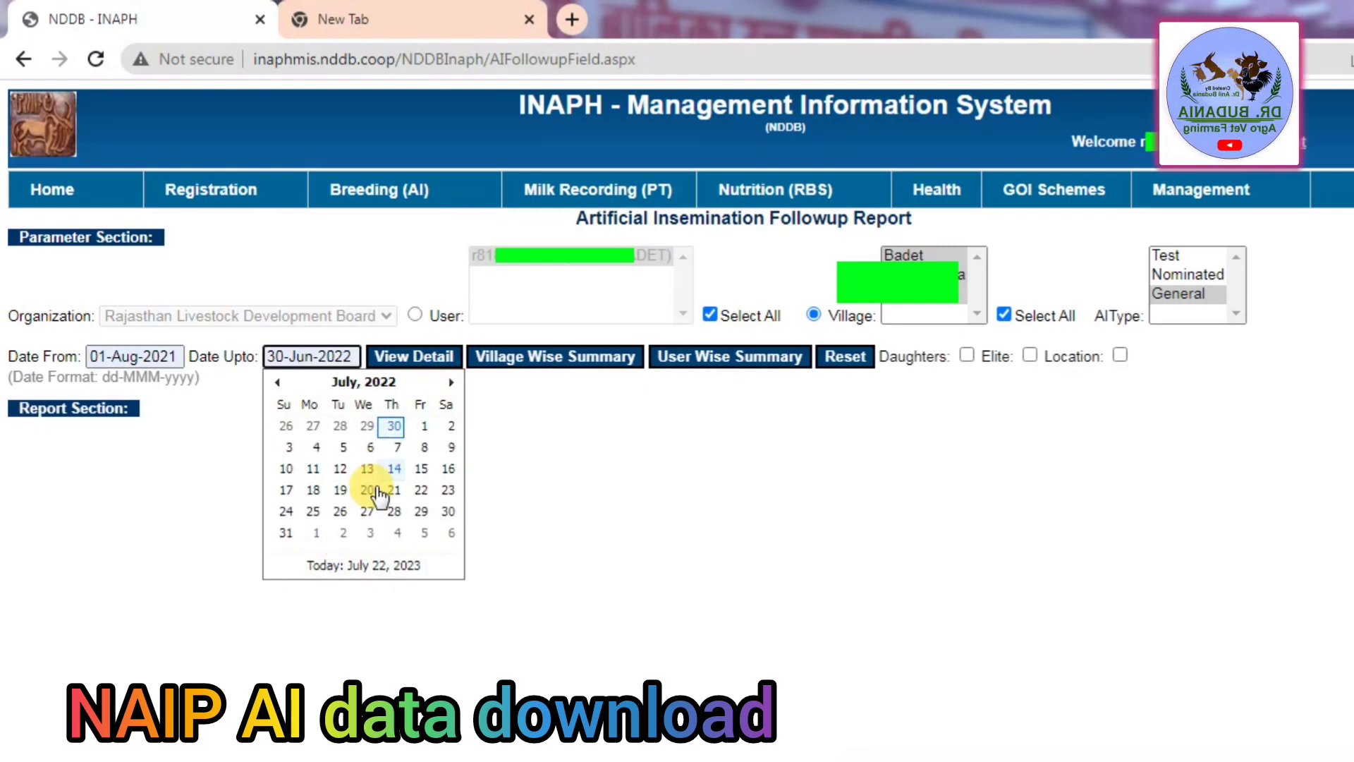
{"action": "left_click", "coordinate": [286, 533]}
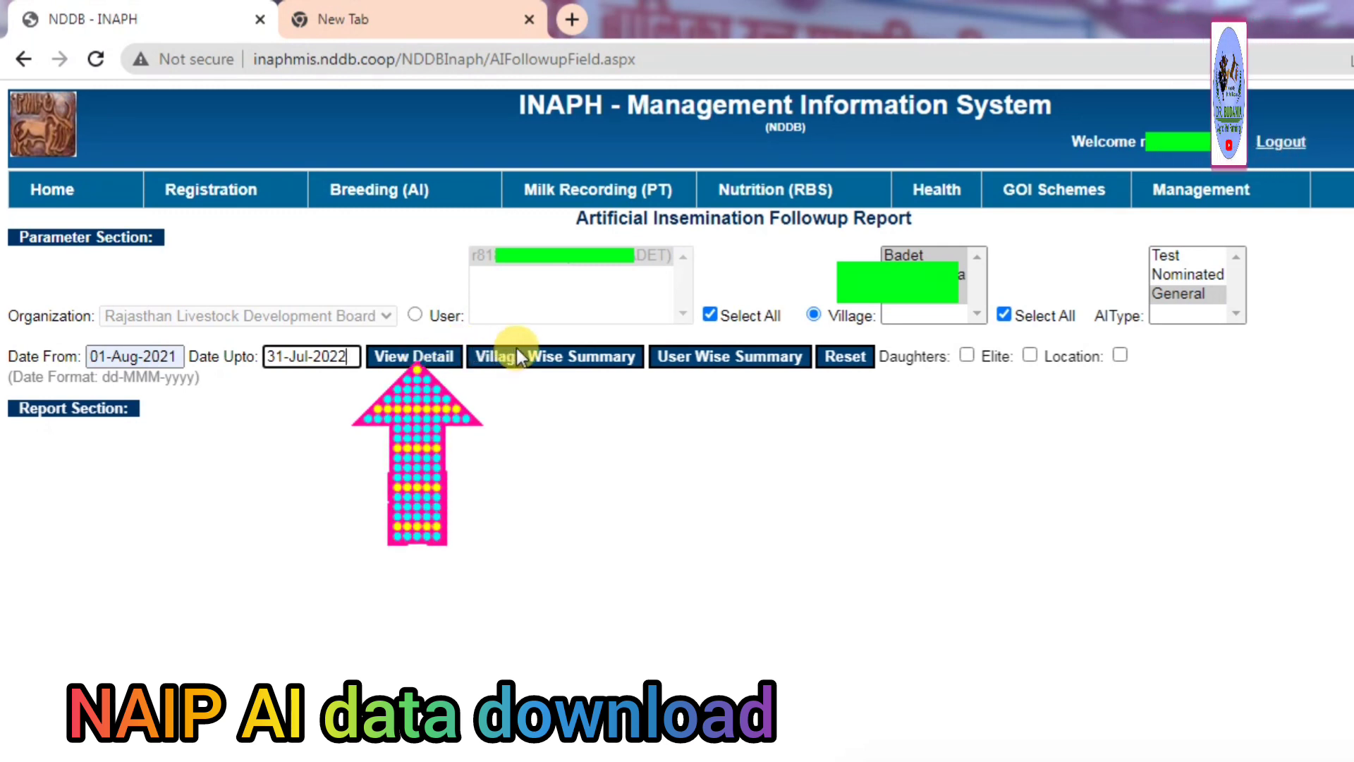
{"action": "left_click", "coordinate": [441, 357]}
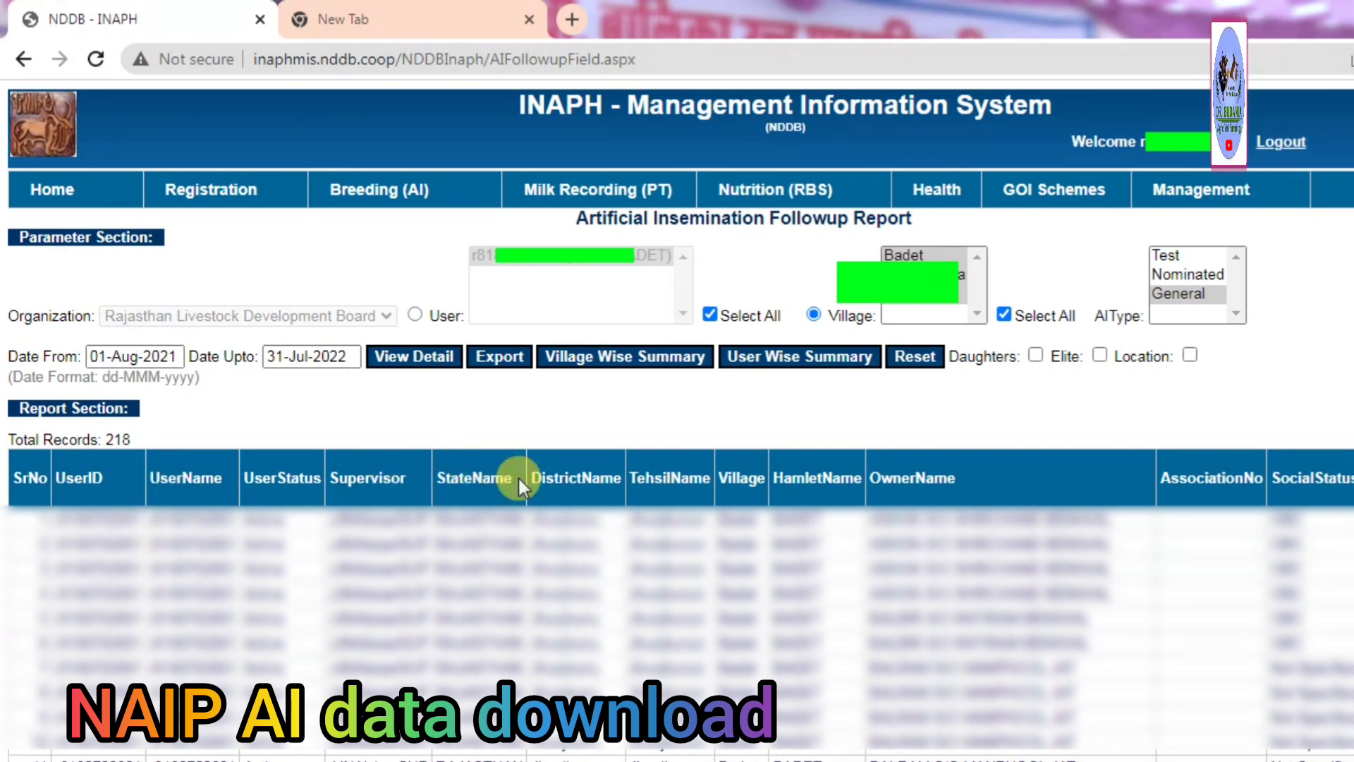
Scroll through the 218-record report, highlighting the OwnerName and InseminationDt column headings.
{"action": "left_click", "coordinate": [877, 471]}
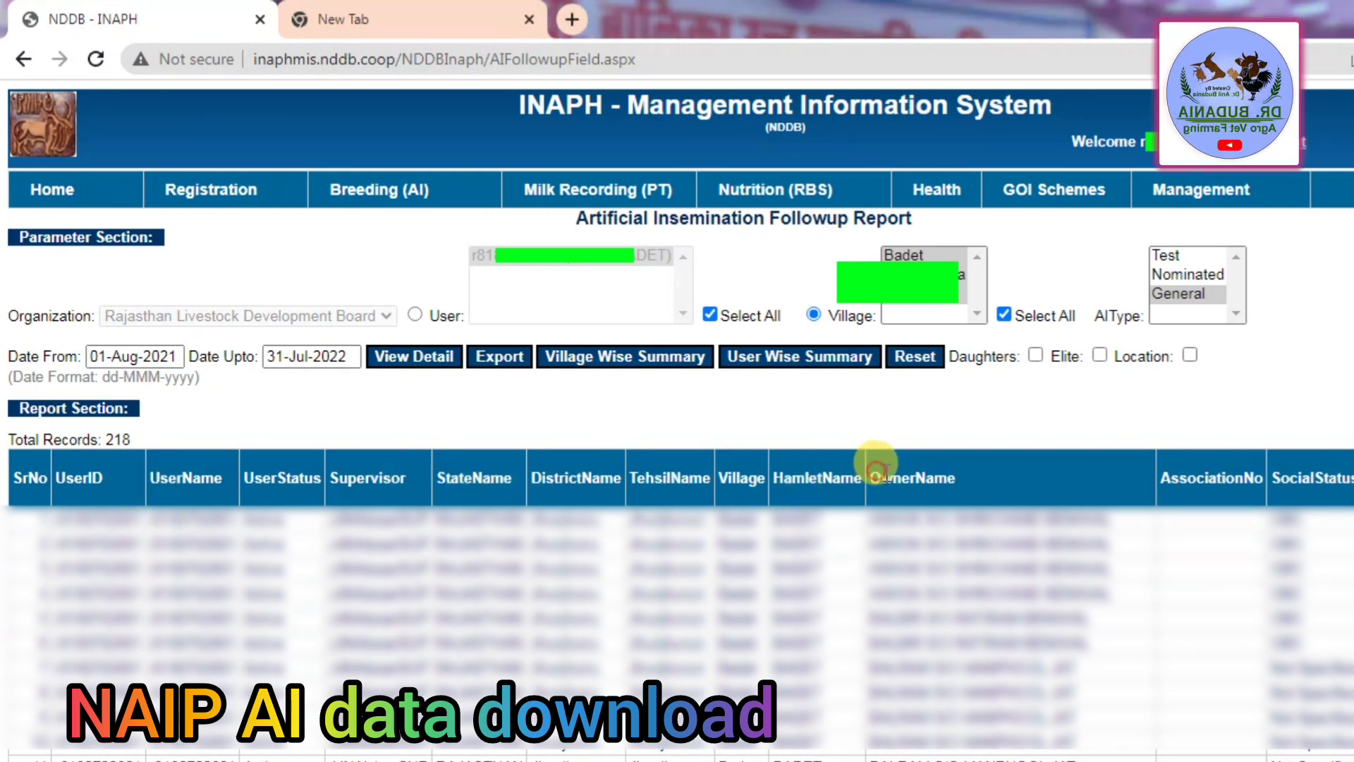
{"action": "left_click_drag", "start_coordinate": [876, 471], "coordinate": [963, 482]}
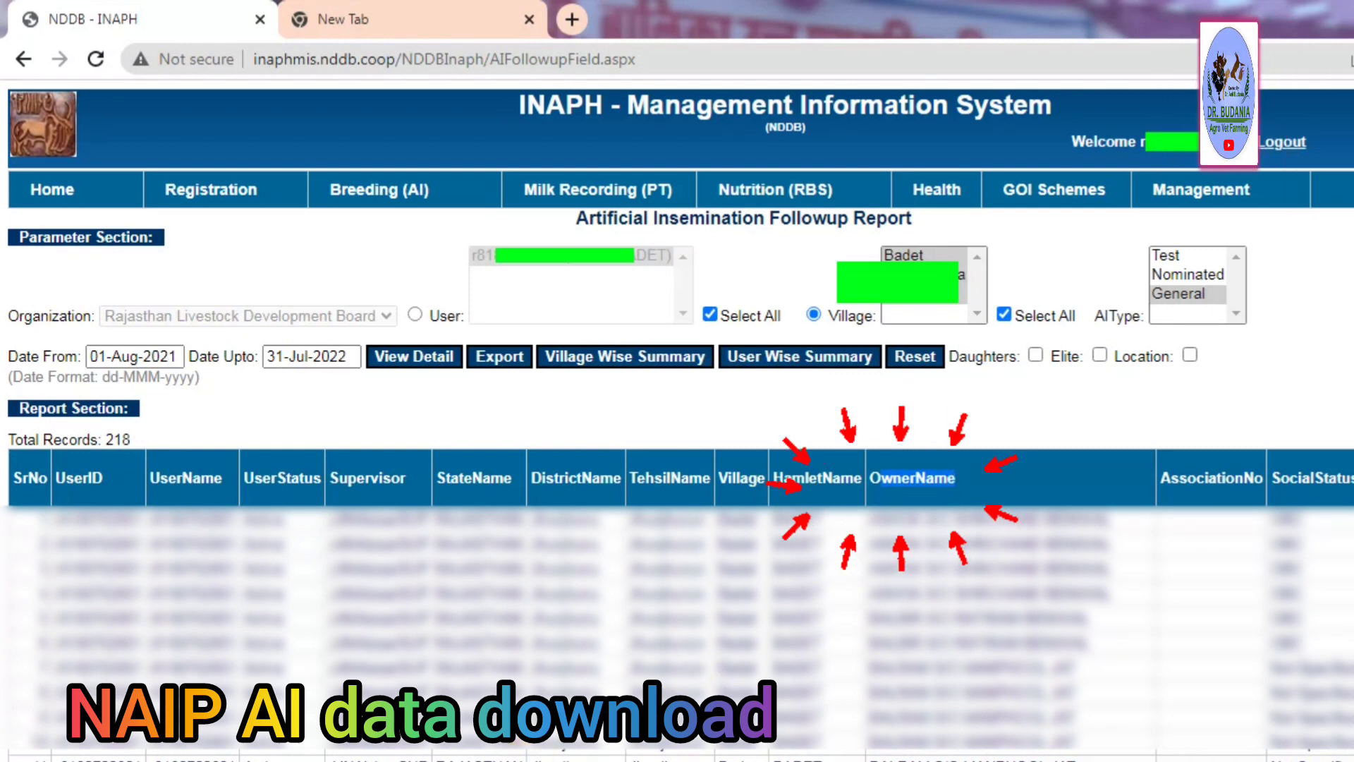
{"action": "scroll", "coordinate": [744, 620], "scroll_direction": "right", "scroll_amount": 8}
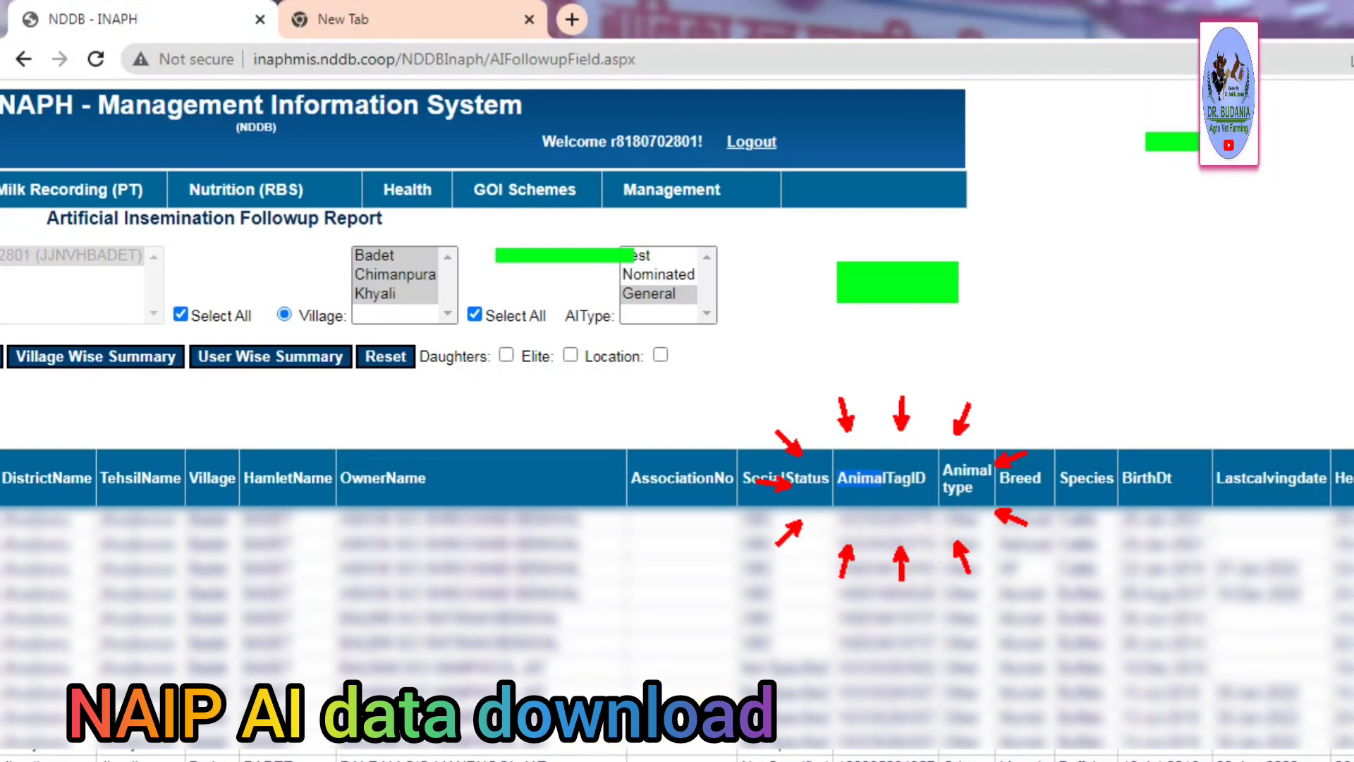
{"action": "scroll", "coordinate": [744, 621], "scroll_direction": "right", "scroll_amount": 6}
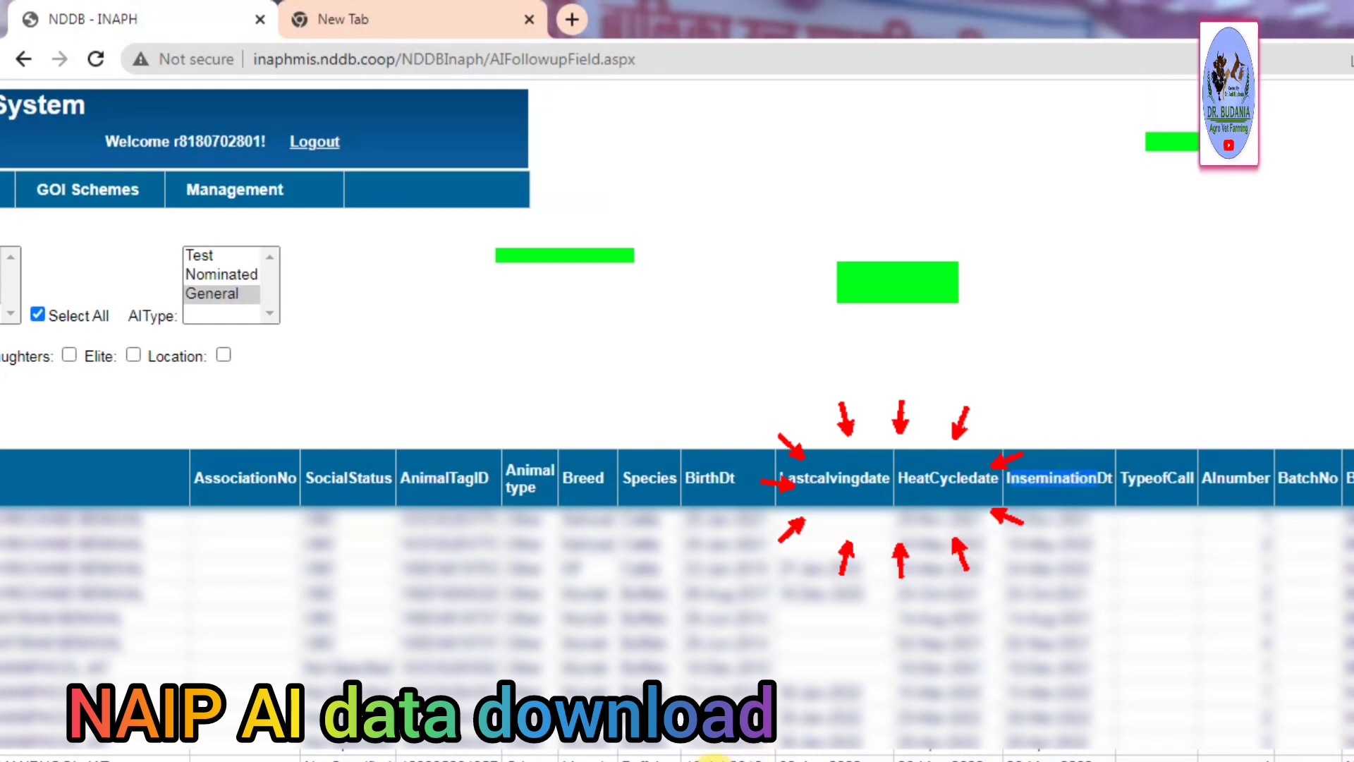
{"action": "scroll", "coordinate": [677, 599], "scroll_direction": "right", "scroll_amount": 5}
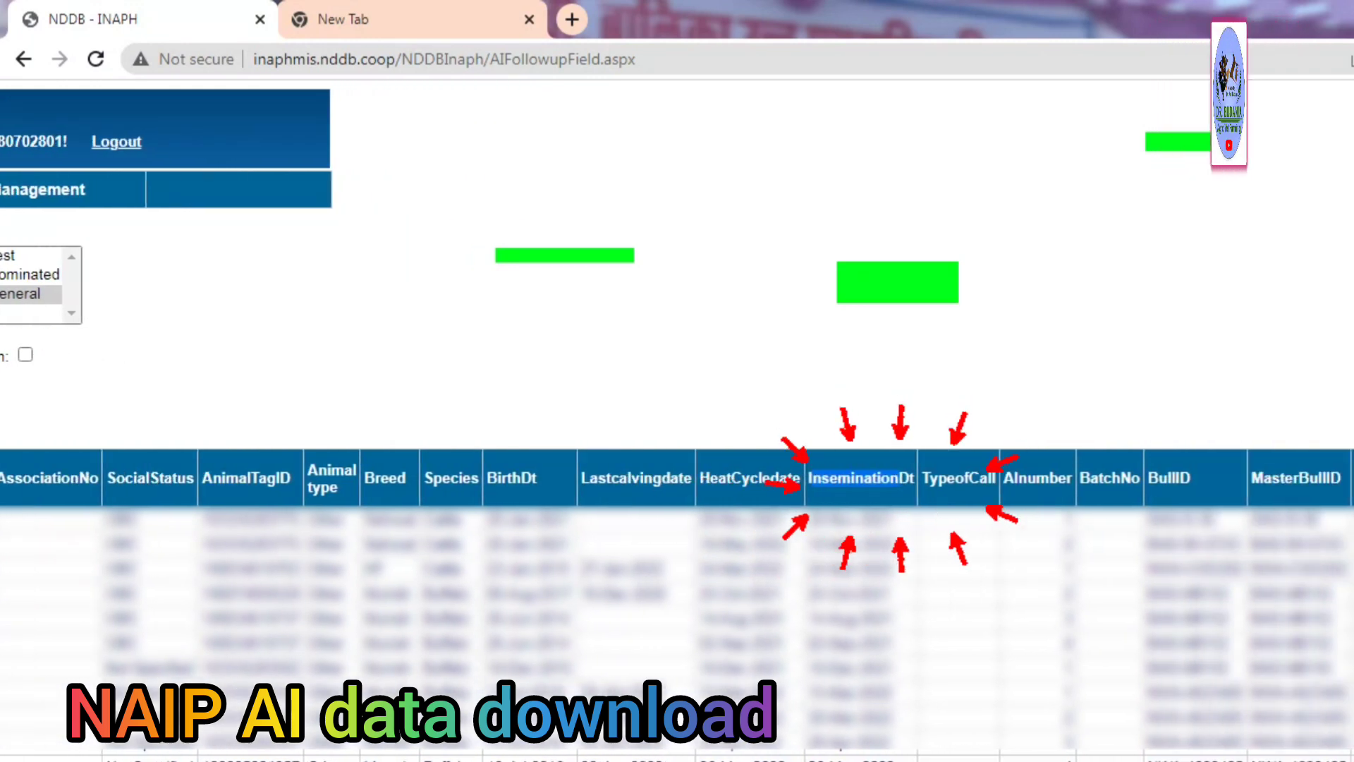
{"action": "scroll", "coordinate": [677, 600], "scroll_direction": "right", "scroll_amount": 2}
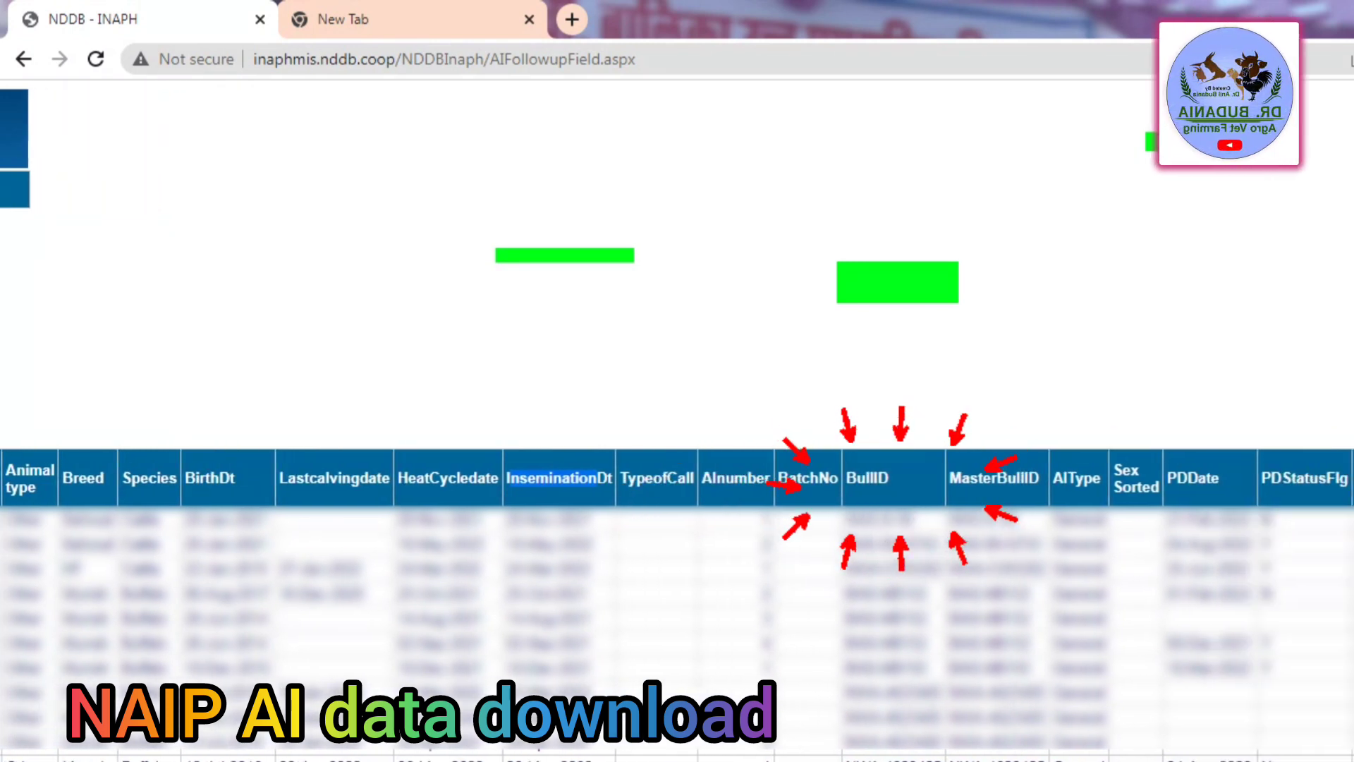
{"action": "left_click", "coordinate": [1167, 473]}
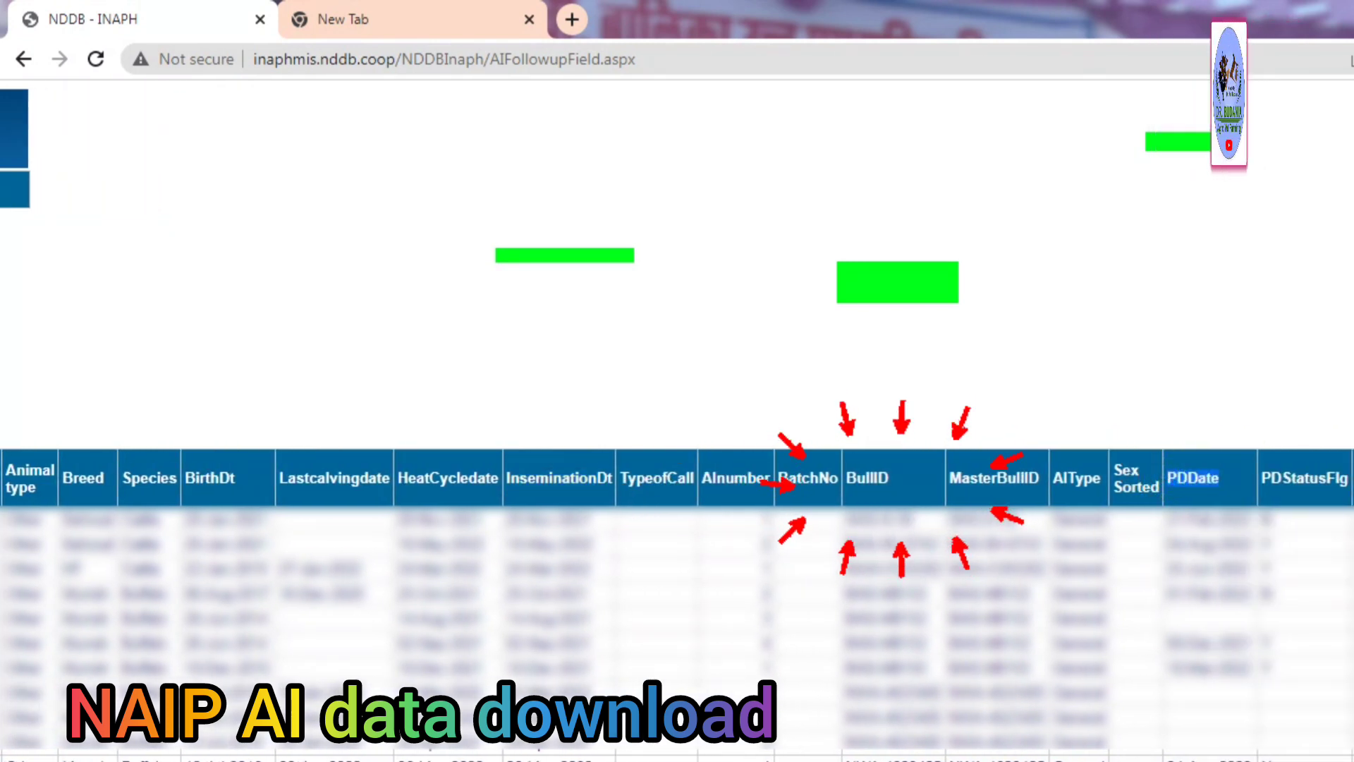
Review the PDStatusFlg, CalvingDt and CalvingType columns, then open the exported AIInfo.csv.
{"action": "scroll", "coordinate": [677, 599], "scroll_direction": "right", "scroll_amount": 3}
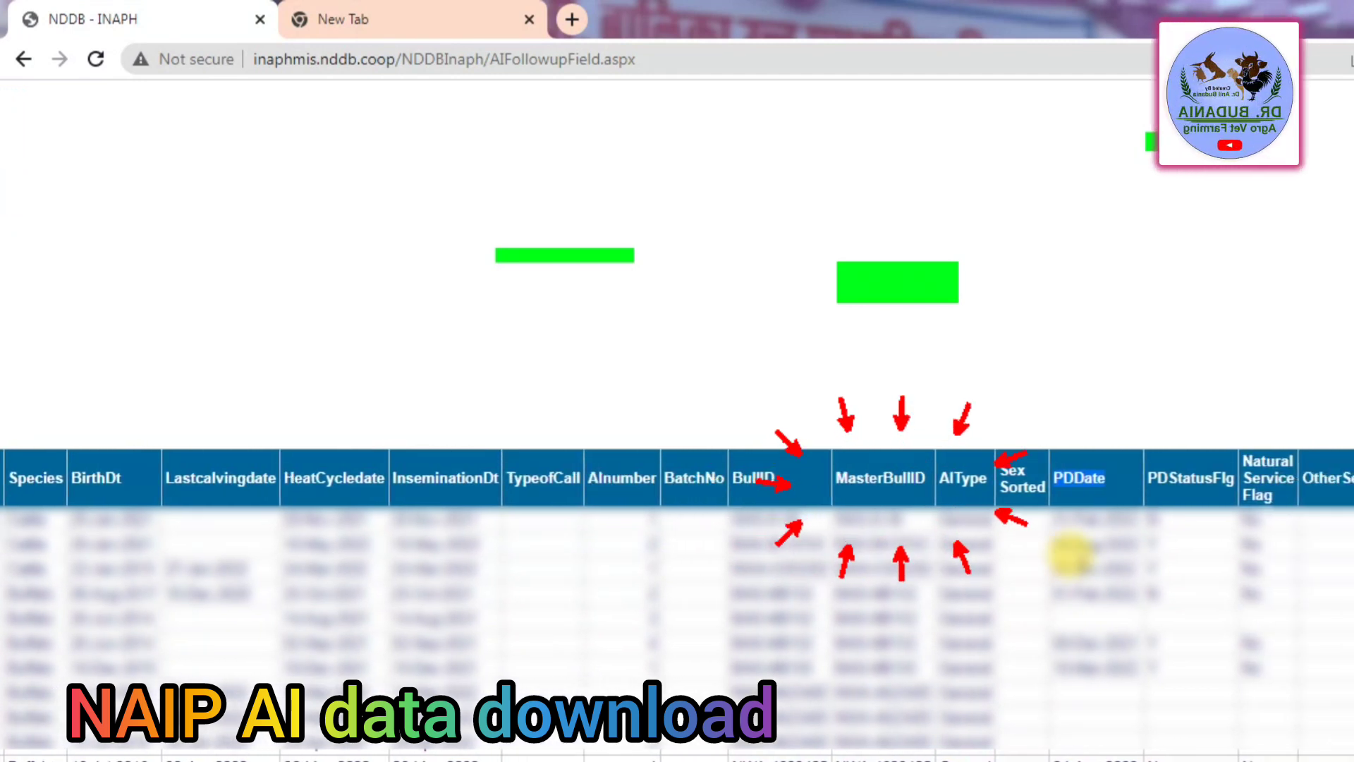
{"action": "left_click_drag", "start_coordinate": [1188, 481], "coordinate": [1222, 470]}
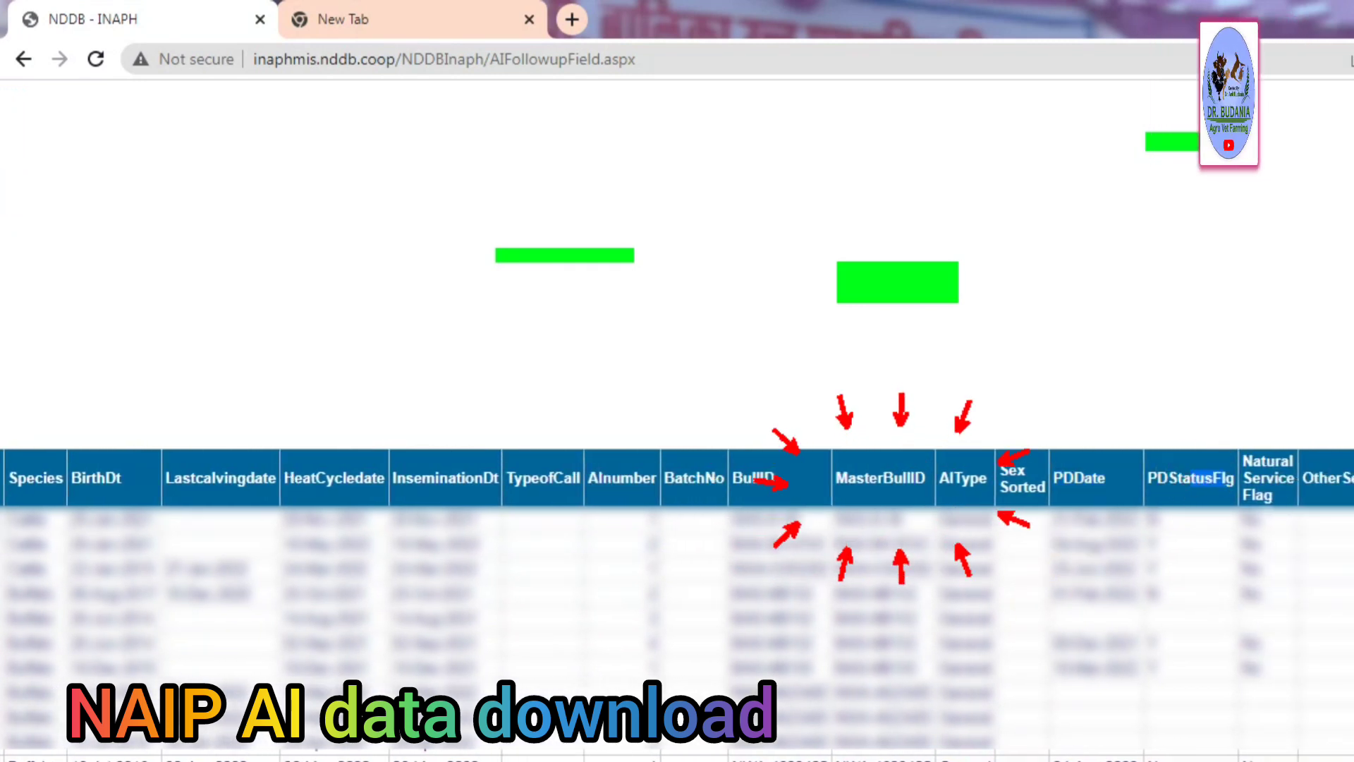
{"action": "scroll", "coordinate": [1205, 499], "scroll_direction": "right", "scroll_amount": 6}
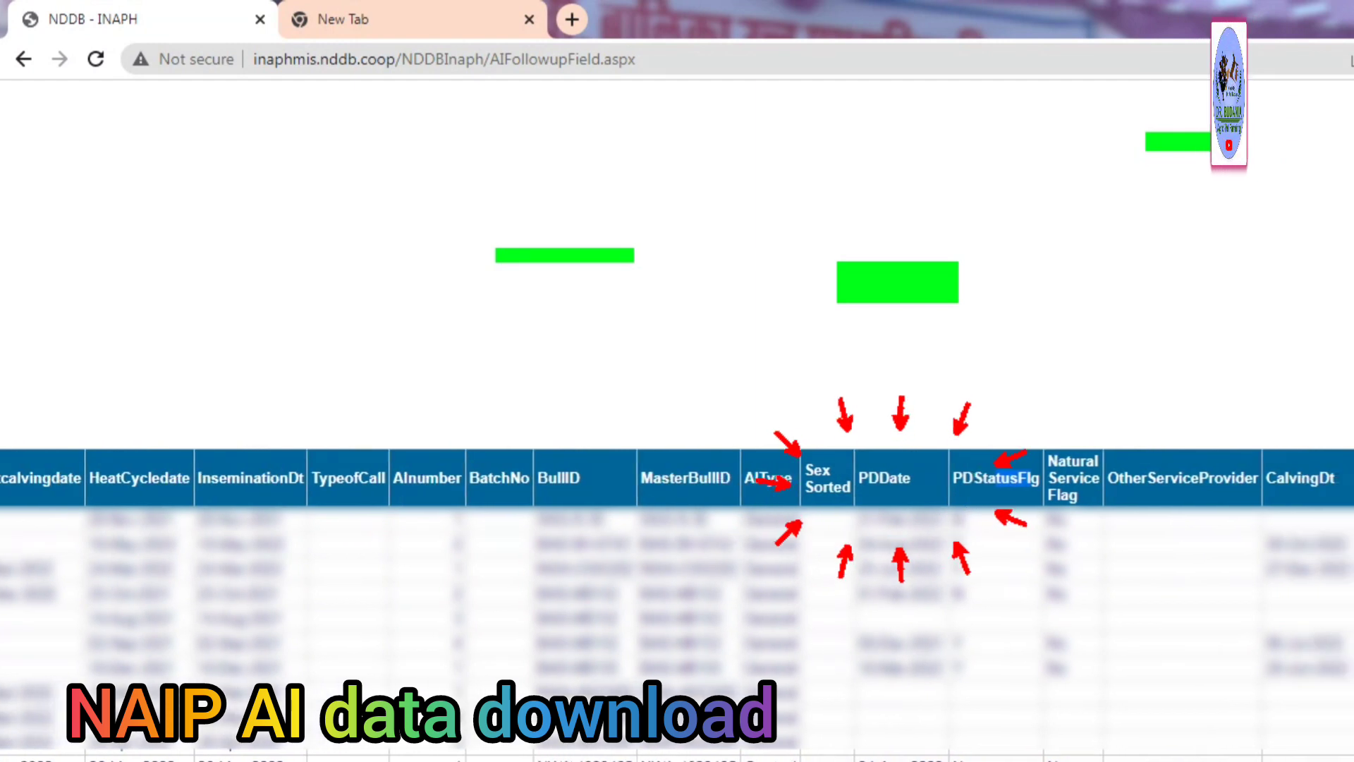
{"action": "left_click_drag", "start_coordinate": [1258, 469], "coordinate": [1309, 478]}
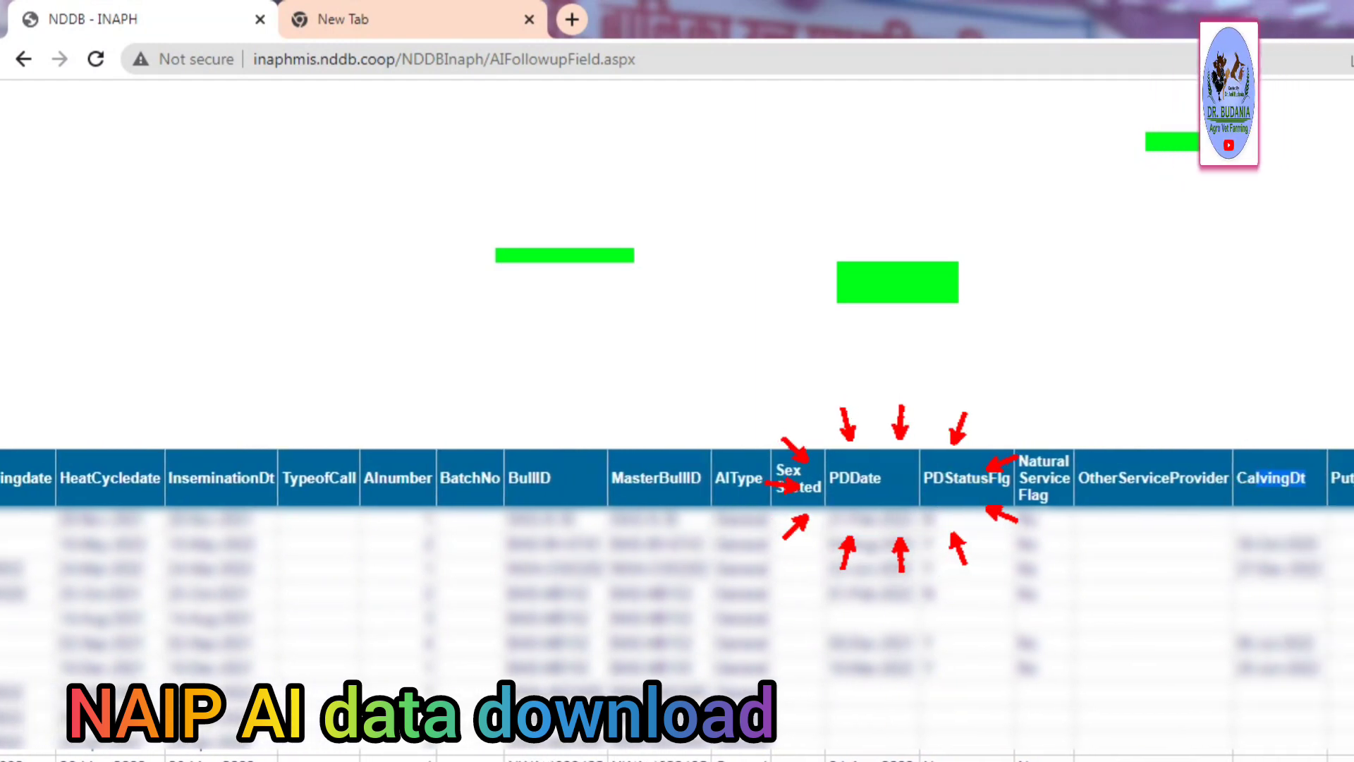
{"action": "scroll", "coordinate": [677, 605], "scroll_direction": "right", "scroll_amount": 6}
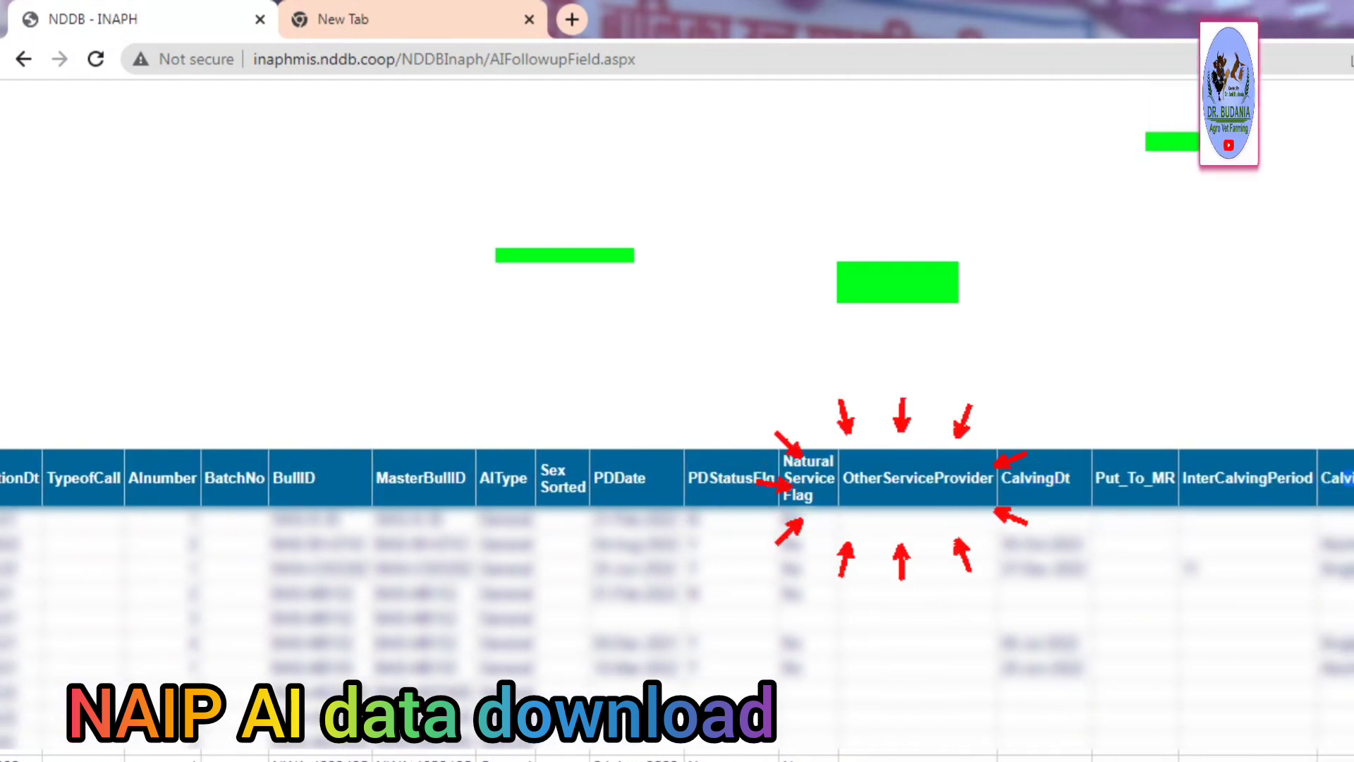
{"action": "left_click_drag", "start_coordinate": [1348, 477], "coordinate": [1278, 478]}
{"action": "scroll", "coordinate": [677, 494], "scroll_direction": "left", "scroll_amount": 15}
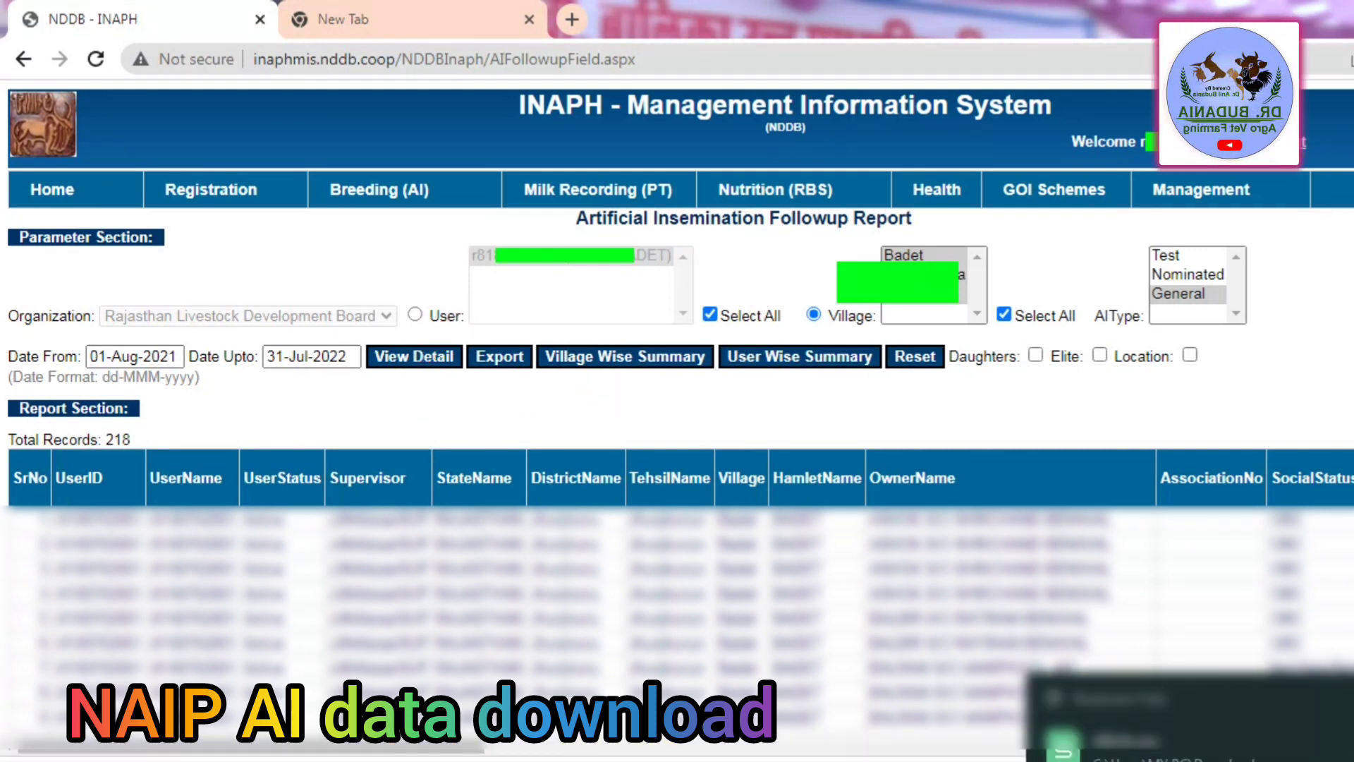
{"action": "left_click", "coordinate": [1021, 759]}
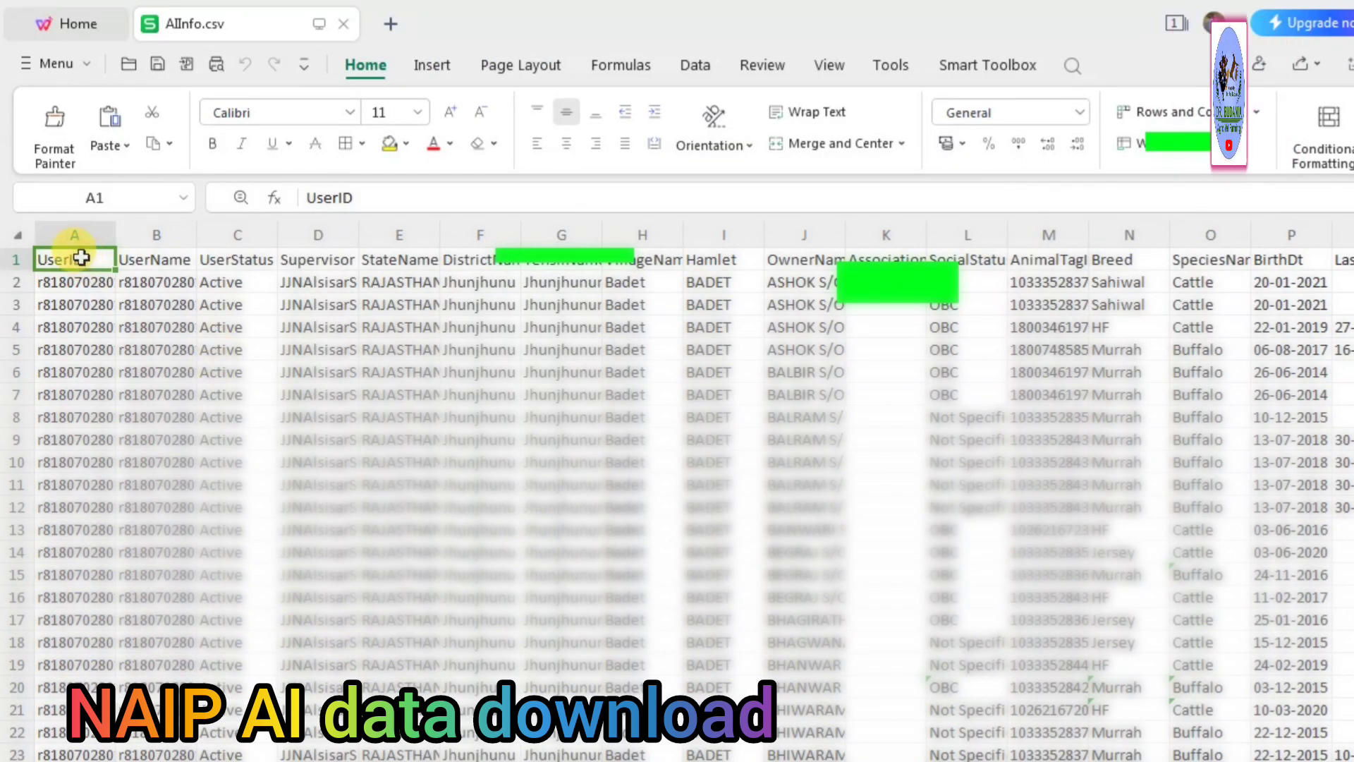
Delete columns B through G, UserName to TehsilName, in AIInfo.csv.
{"action": "left_click", "coordinate": [140, 240]}
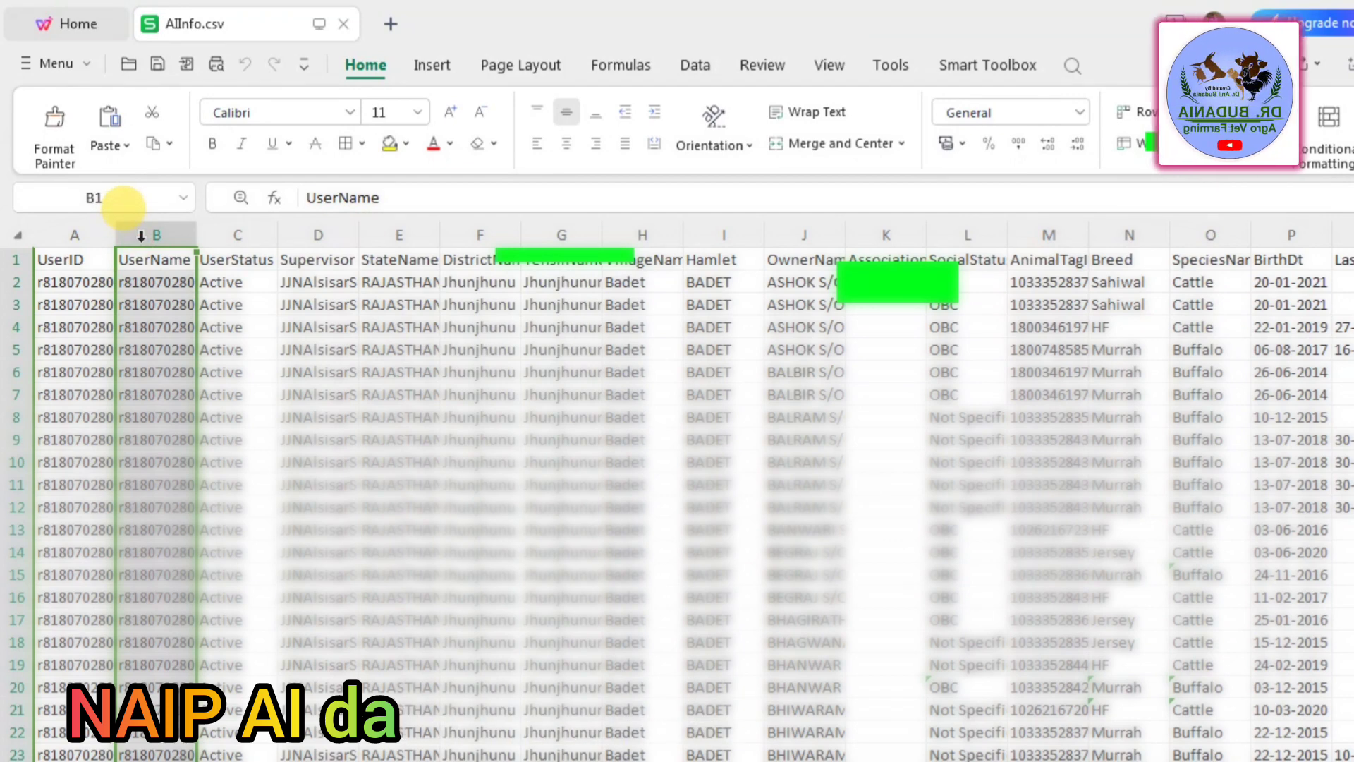
{"action": "left_click_drag", "start_coordinate": [142, 240], "coordinate": [537, 272]}
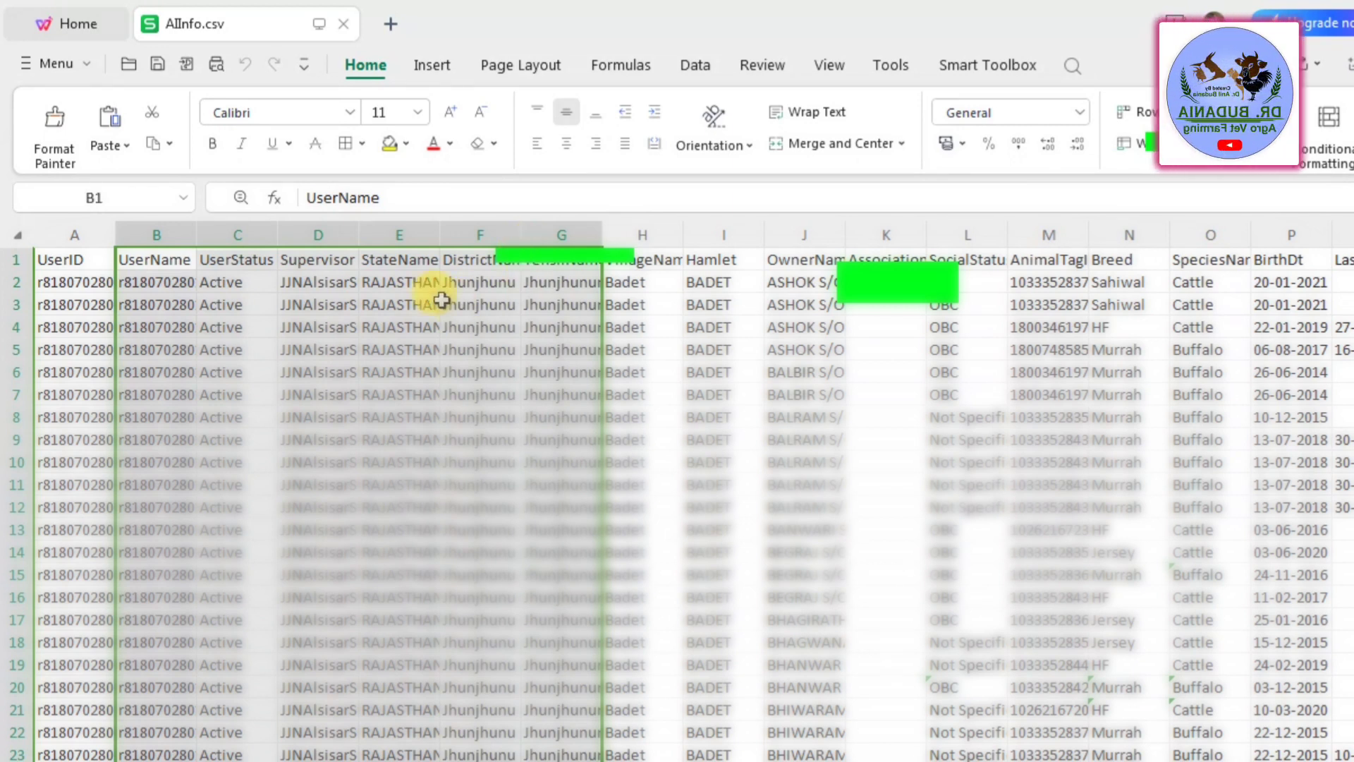
{"action": "right_click", "coordinate": [321, 240]}
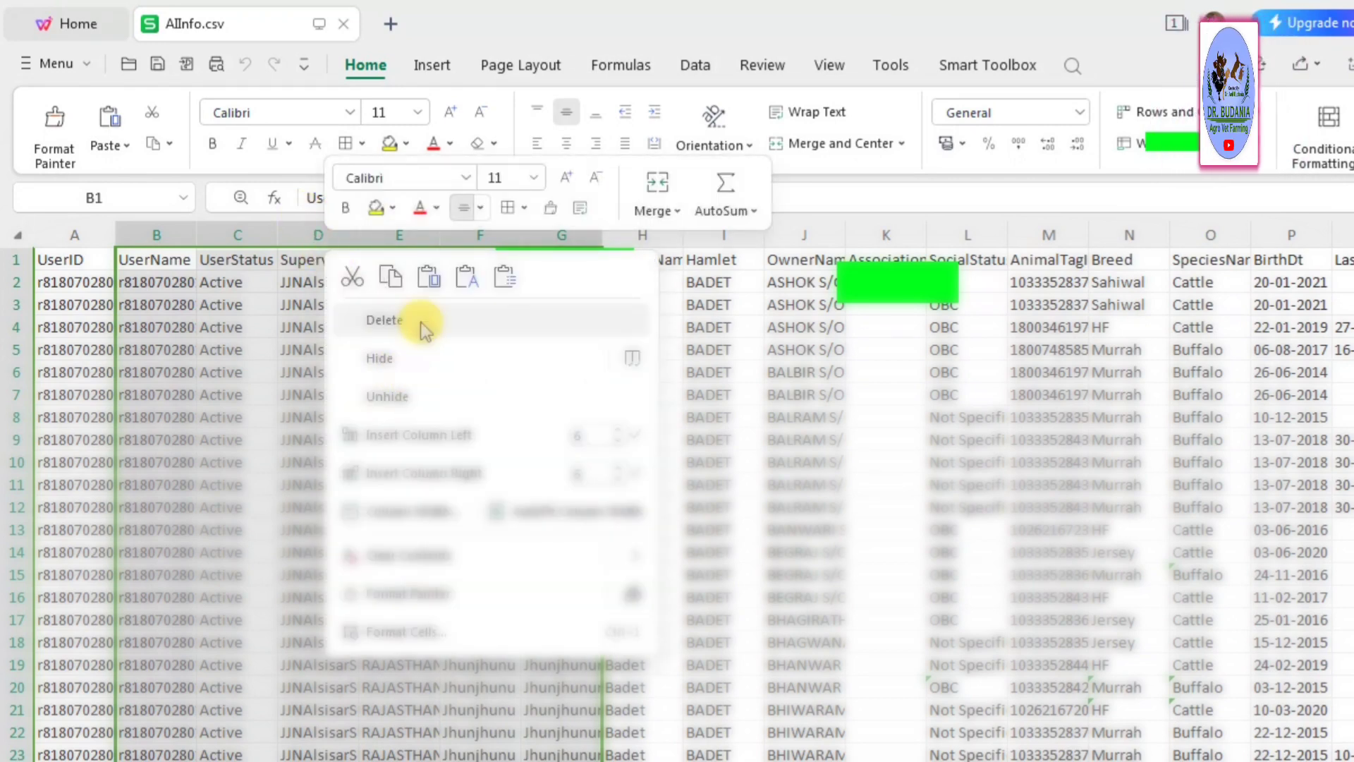
{"action": "left_click", "coordinate": [420, 320]}
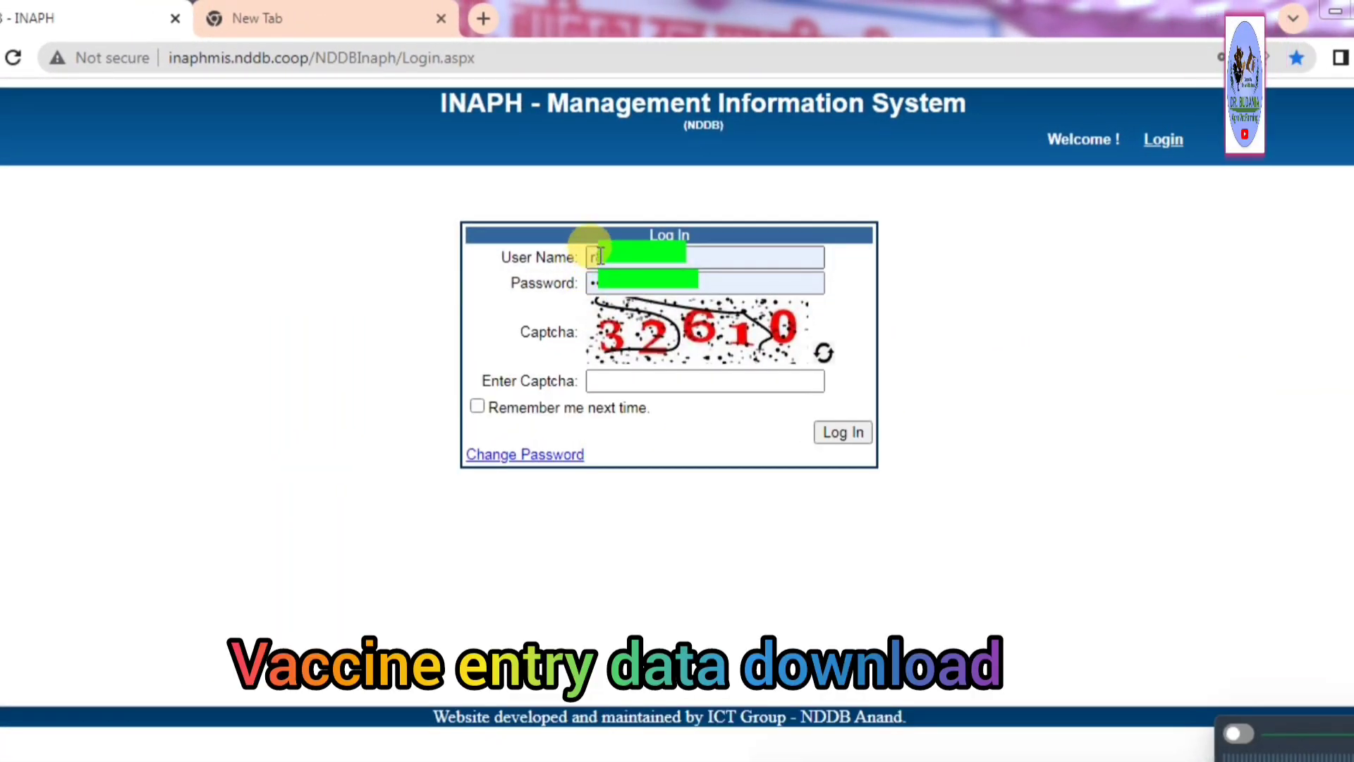
Log back in to INAPH MIS by entering the displayed captcha code.
{"action": "left_click", "coordinate": [530, 256]}
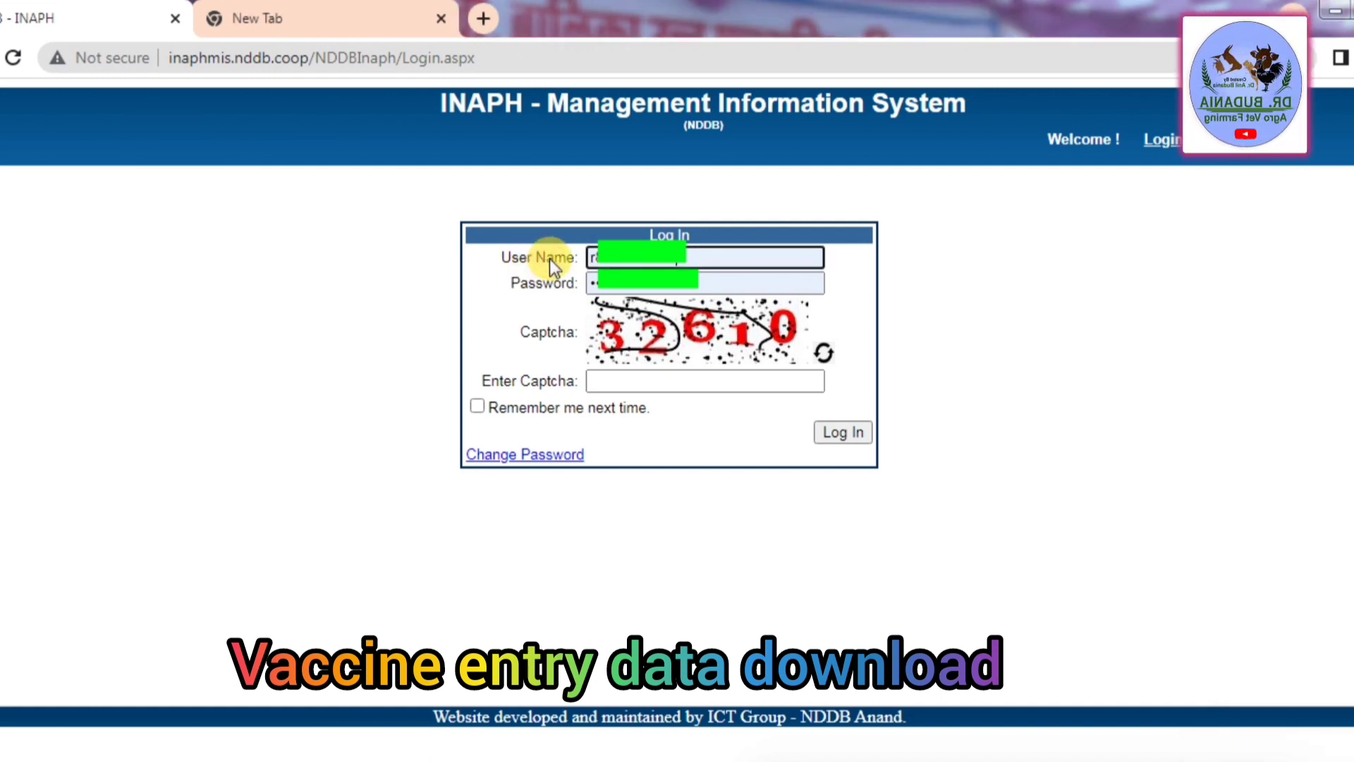
{"action": "left_click", "coordinate": [615, 374]}
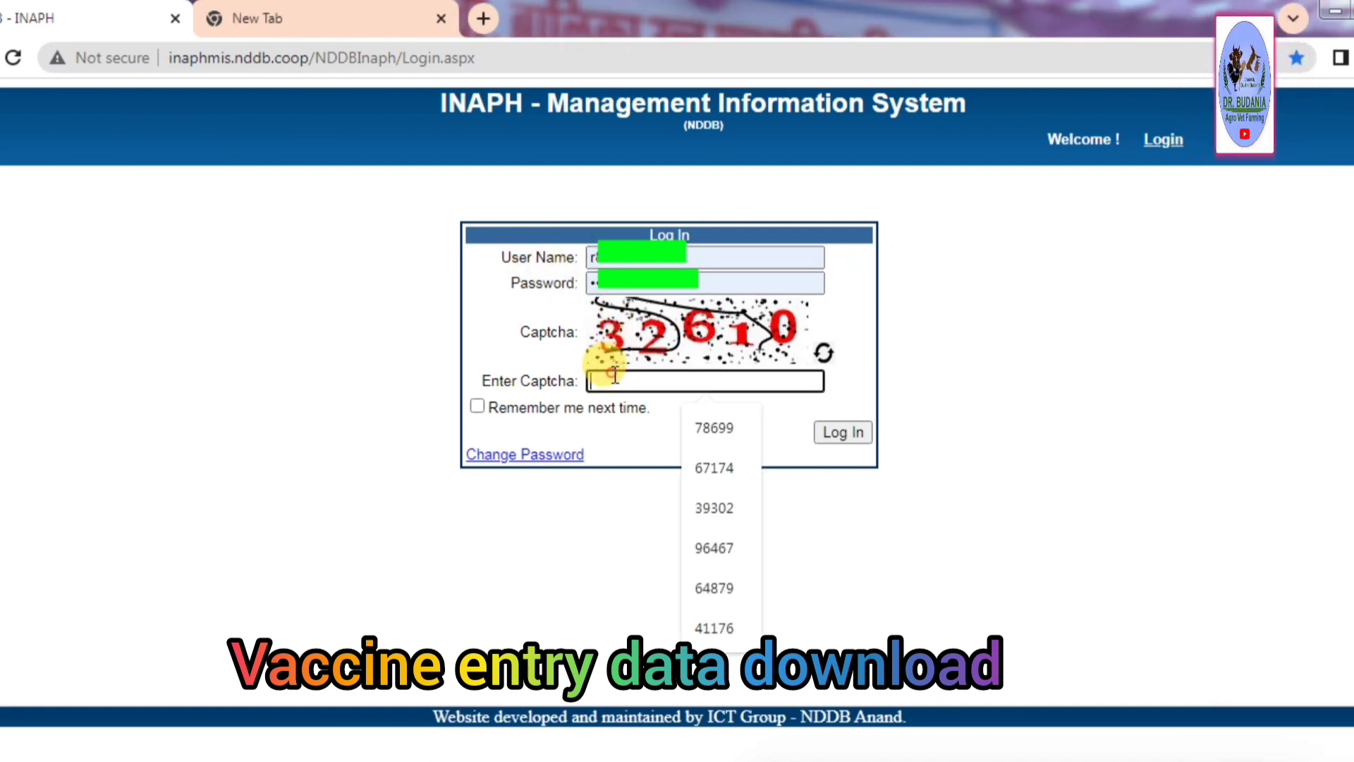
{"action": "type", "text": "32"}
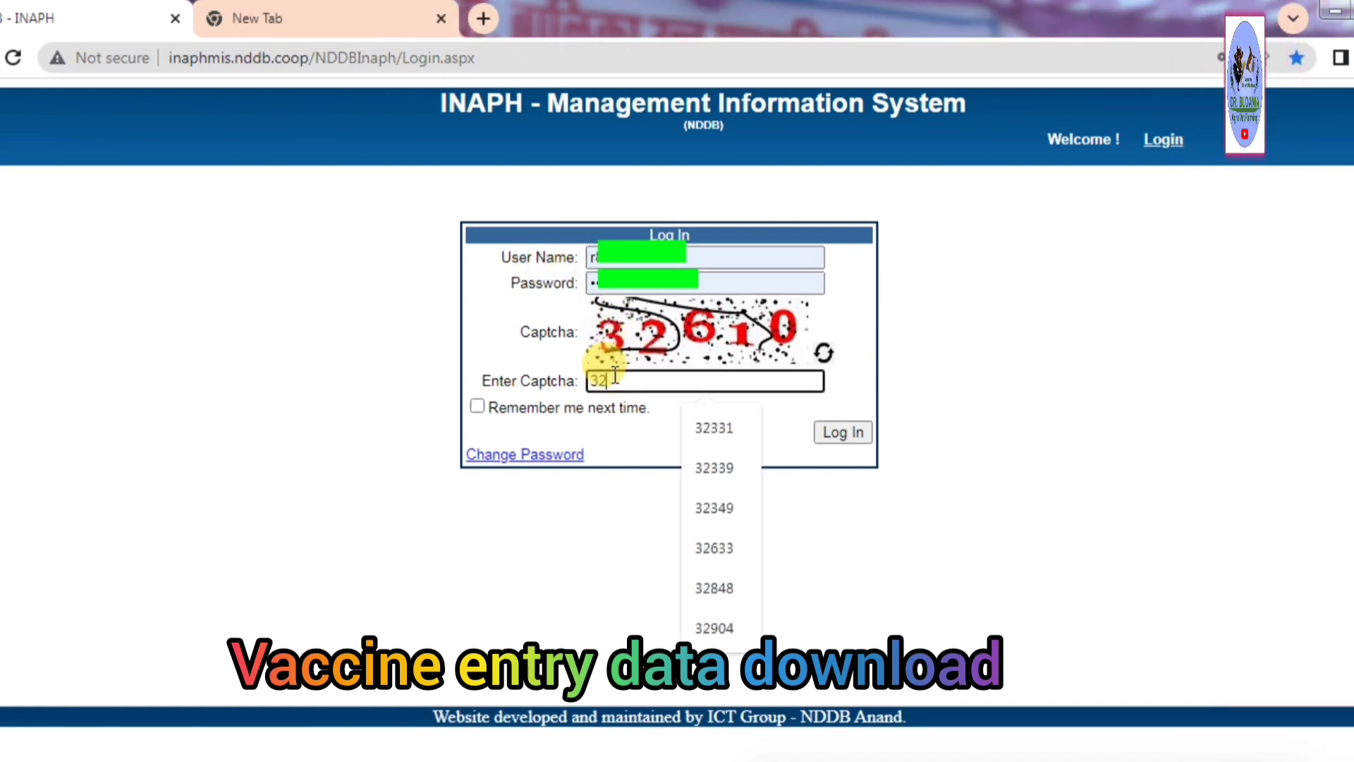
{"action": "type", "text": "610"}
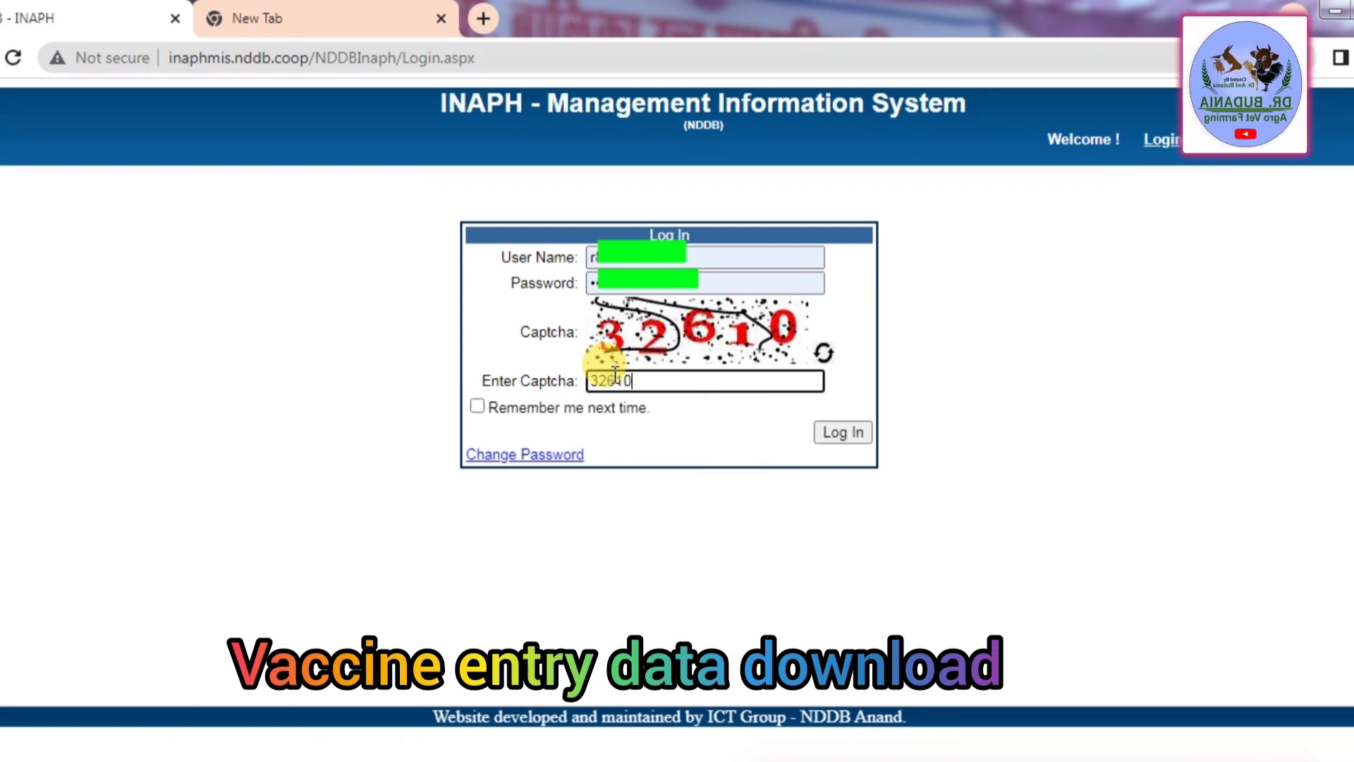
{"action": "left_click", "coordinate": [840, 436]}
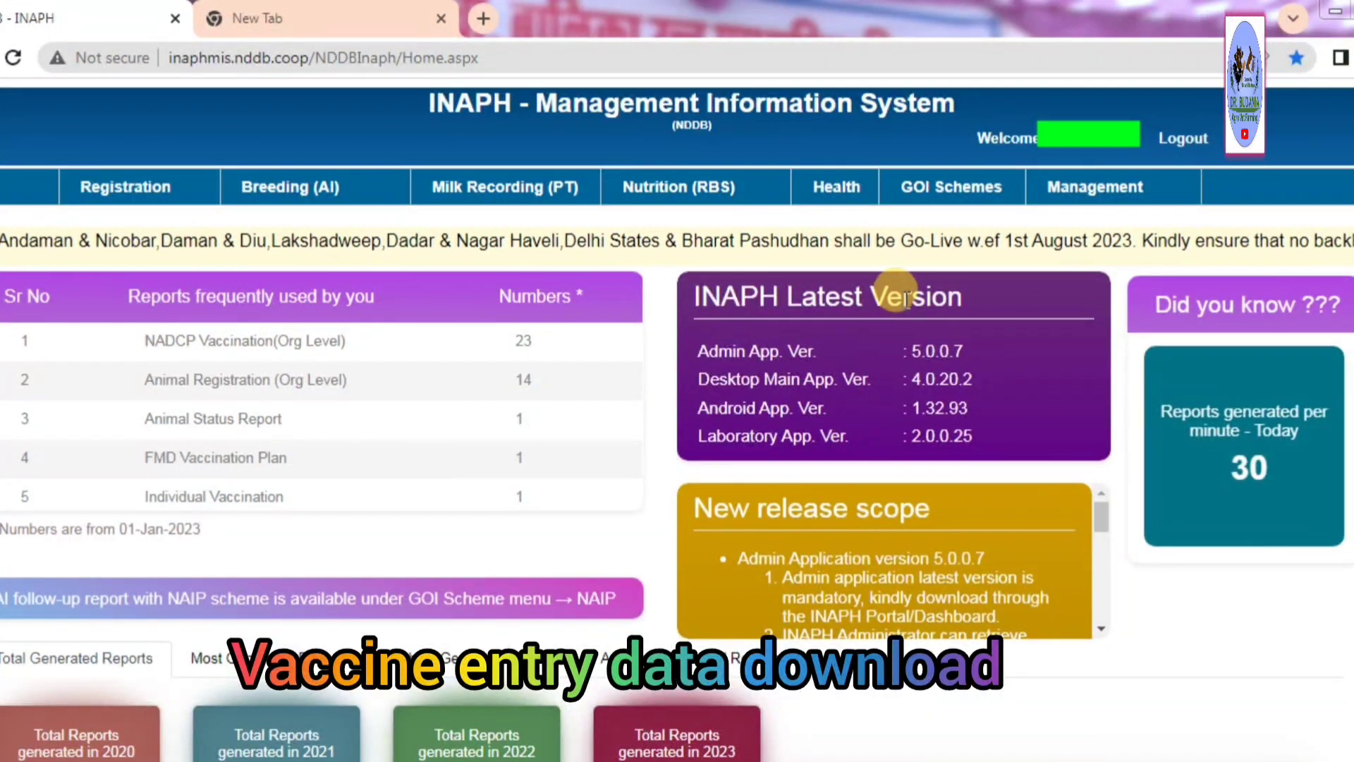
Choose NADCP Vaccination (Org Level) from the GOI Schemes > NADCP menu.
{"action": "mouse_move", "coordinate": [946, 184]}
{"action": "mouse_move", "coordinate": [927, 226]}
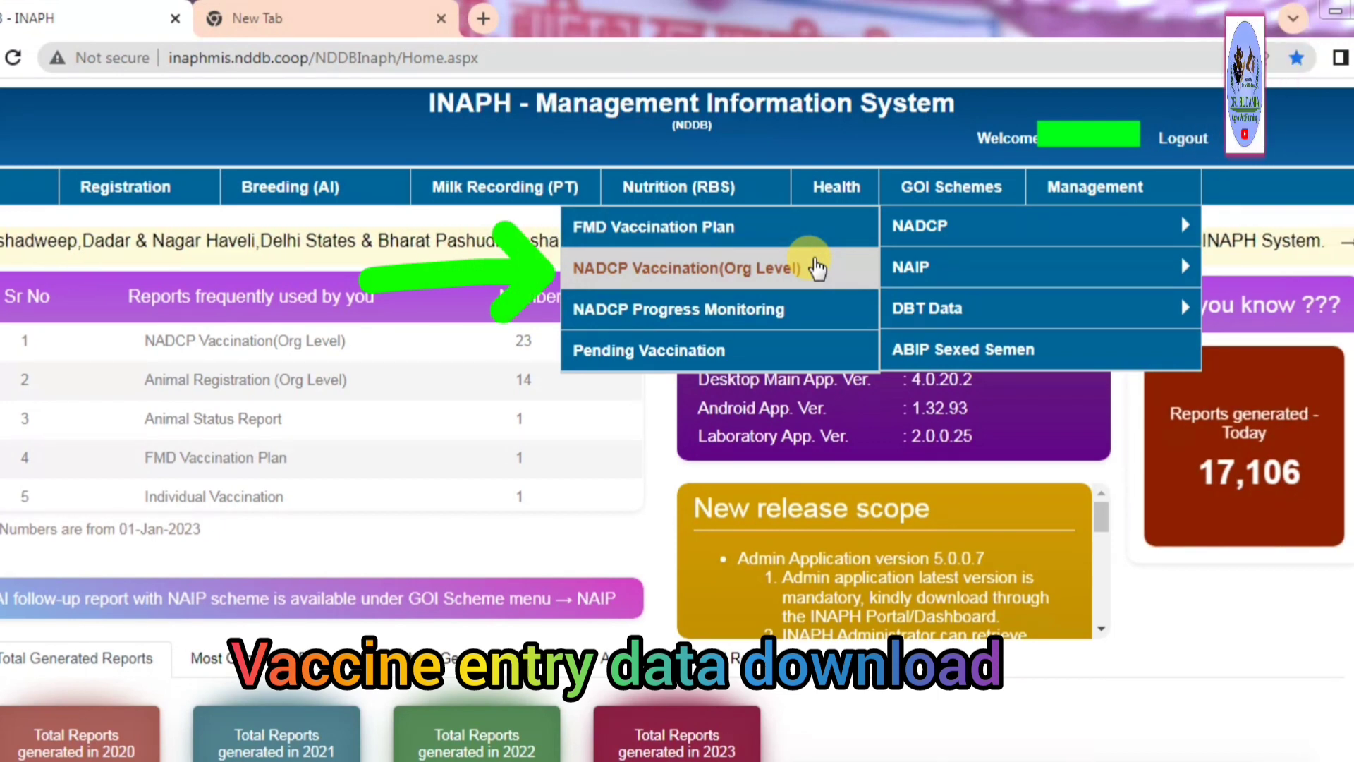
{"action": "left_click", "coordinate": [817, 267]}
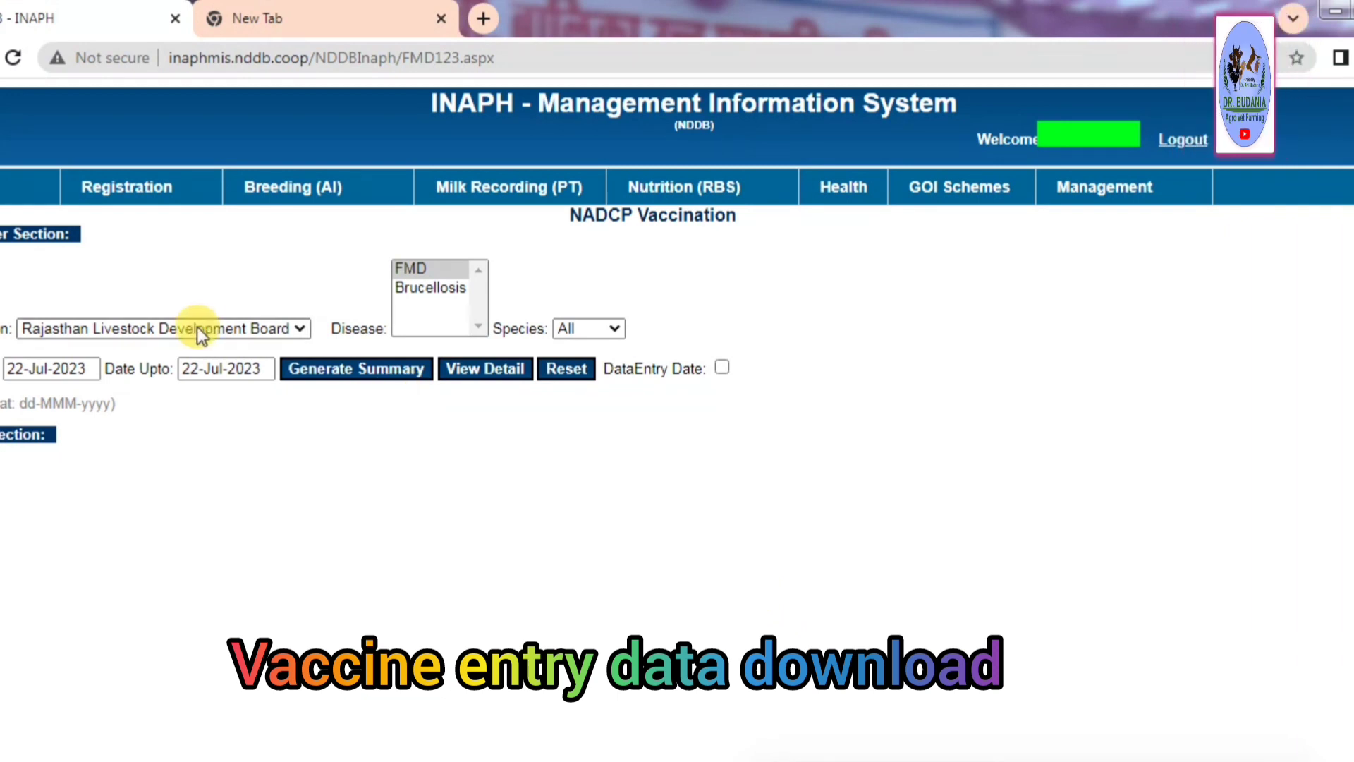
Set the vaccination report start date to 20-Dec-2022.
{"action": "left_click", "coordinate": [531, 257]}
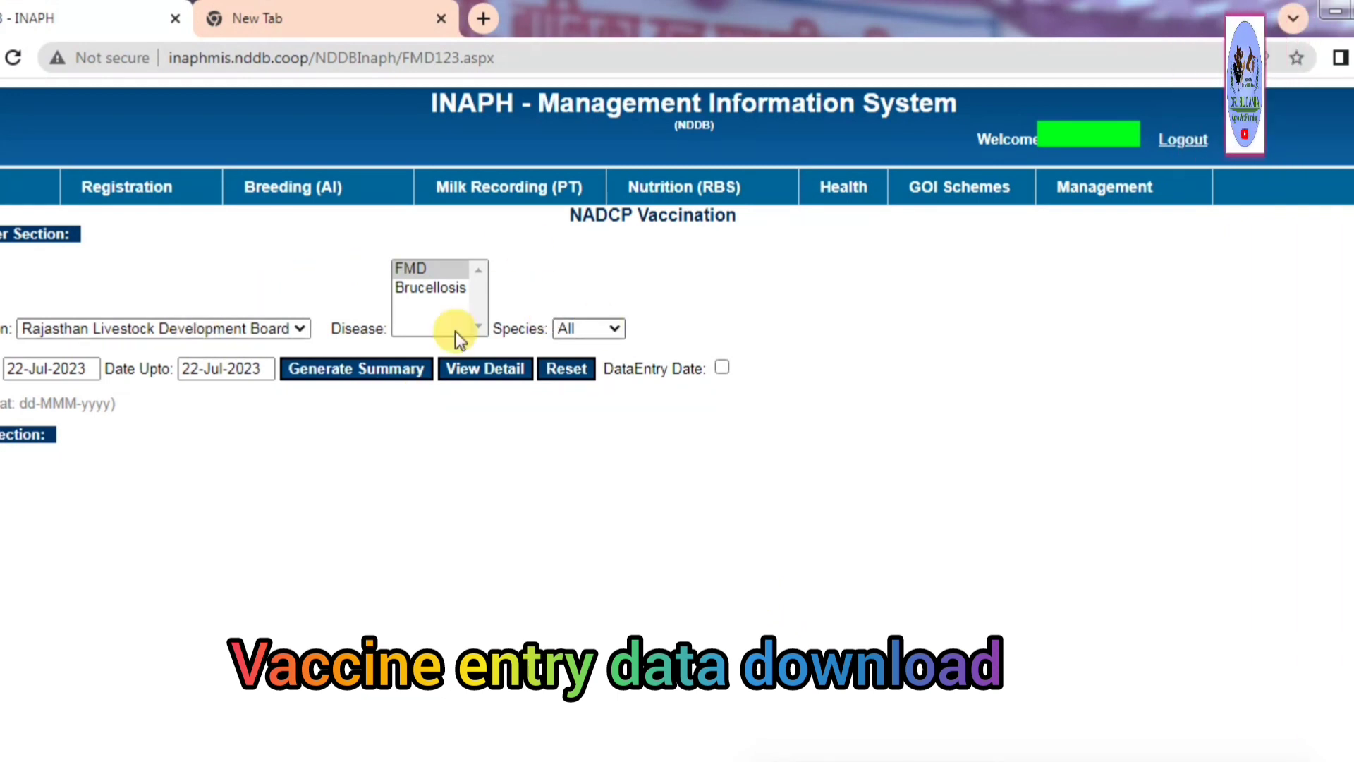
{"action": "left_click", "coordinate": [23, 373]}
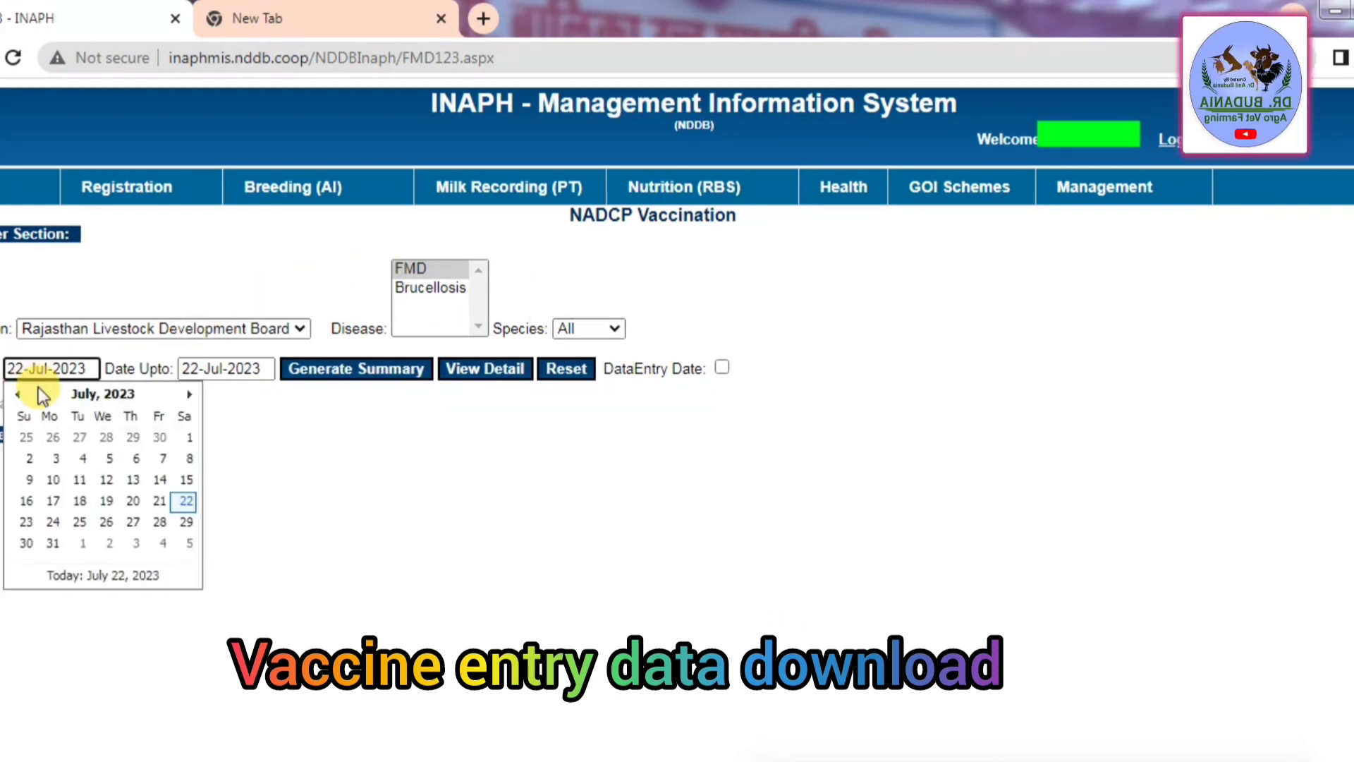
{"action": "left_click", "coordinate": [14, 395]}
{"action": "left_click", "coordinate": [14, 395]}
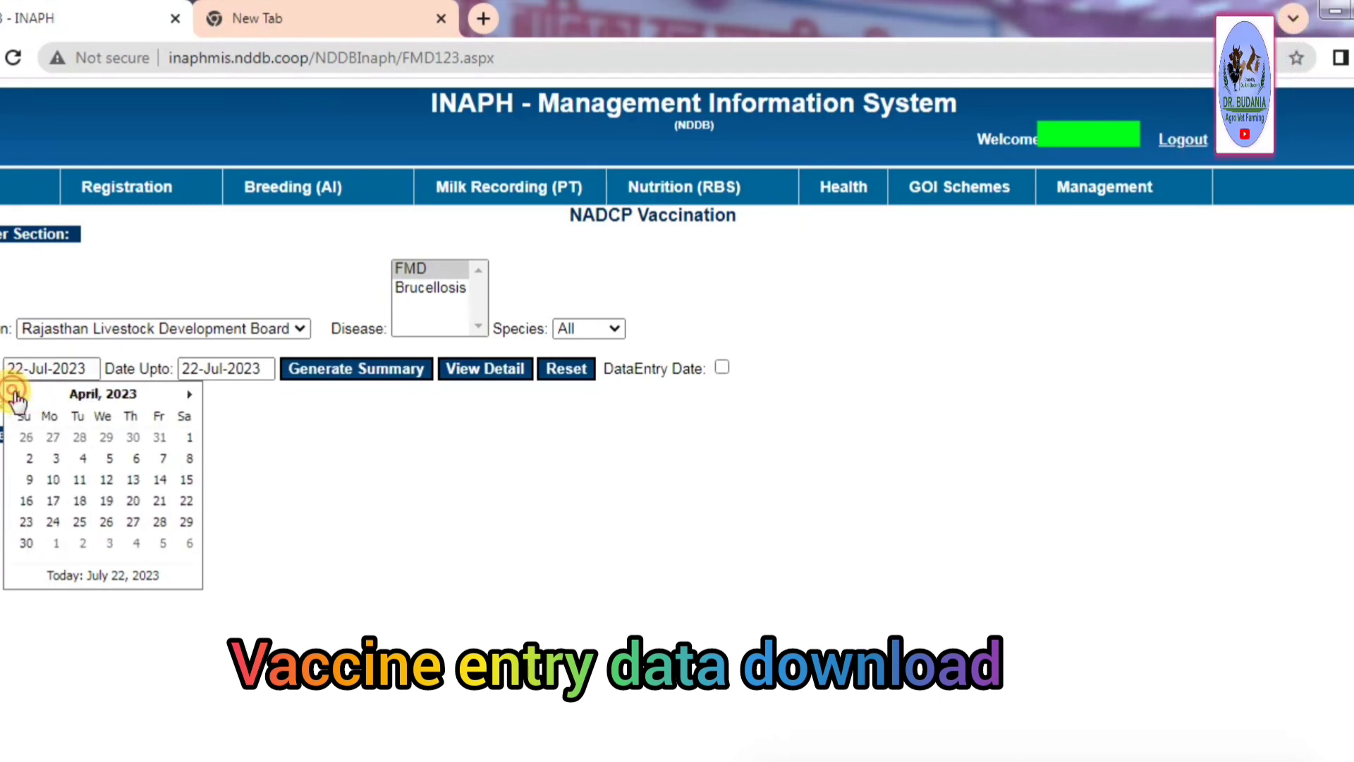
{"action": "left_click", "coordinate": [14, 395]}
{"action": "left_click", "coordinate": [14, 395]}
{"action": "left_click", "coordinate": [15, 395]}
{"action": "left_click", "coordinate": [16, 396]}
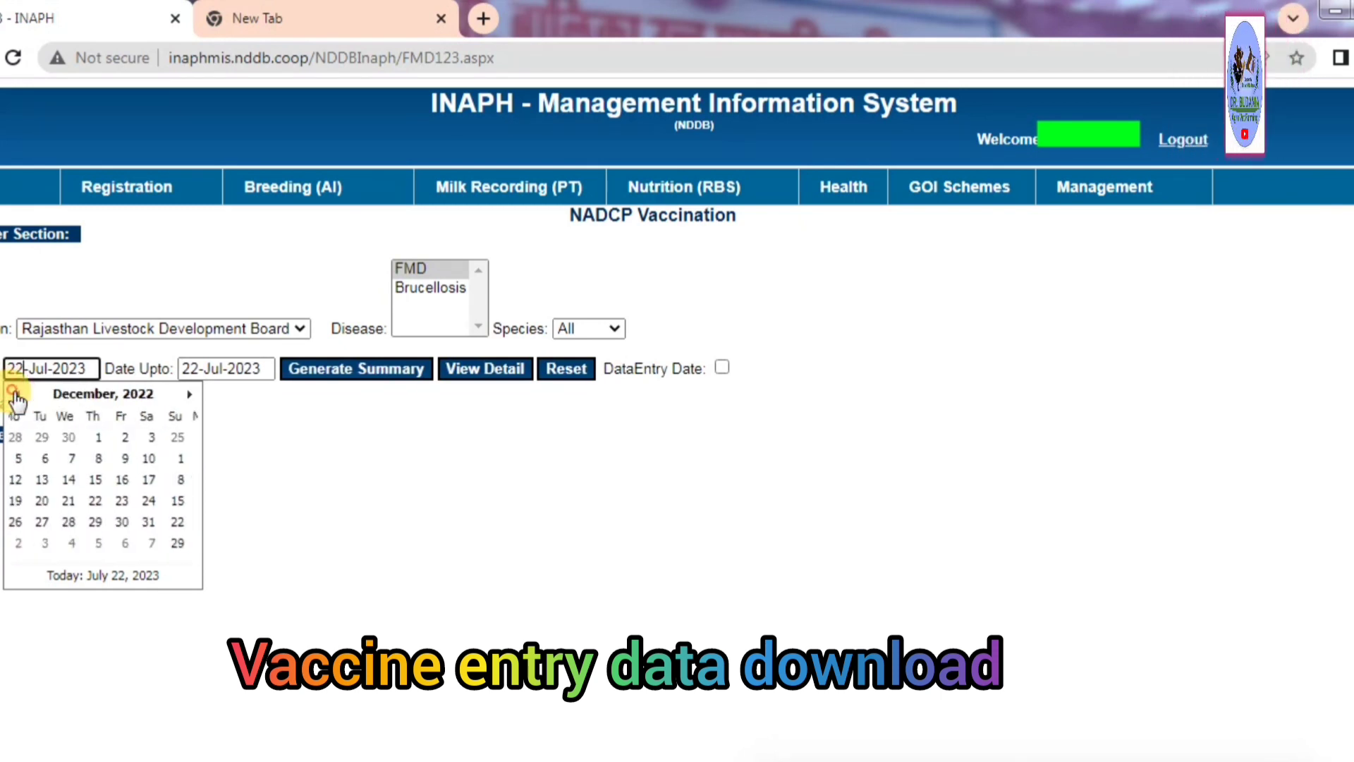
{"action": "left_click", "coordinate": [80, 501]}
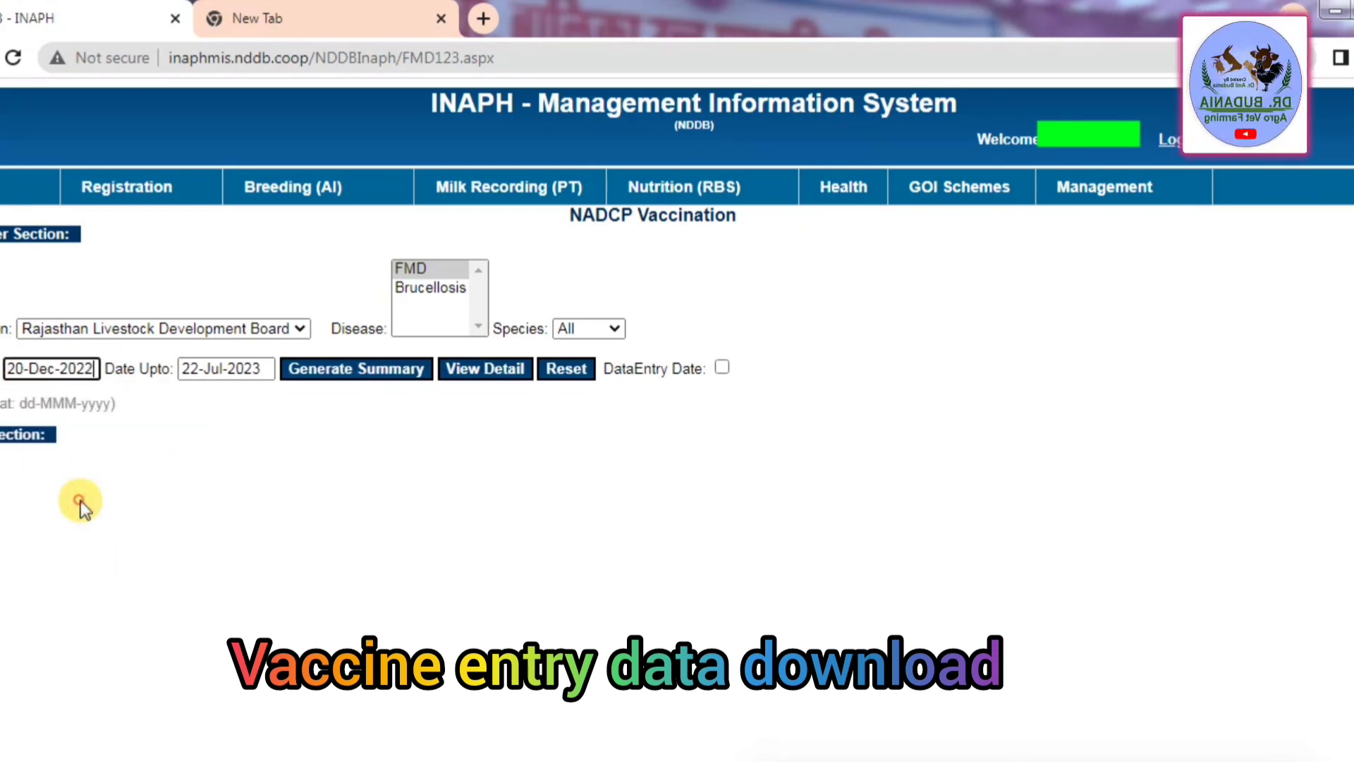
Set the end date to 20-Jan-2023 and generate the vaccination summary.
{"action": "left_click", "coordinate": [185, 367]}
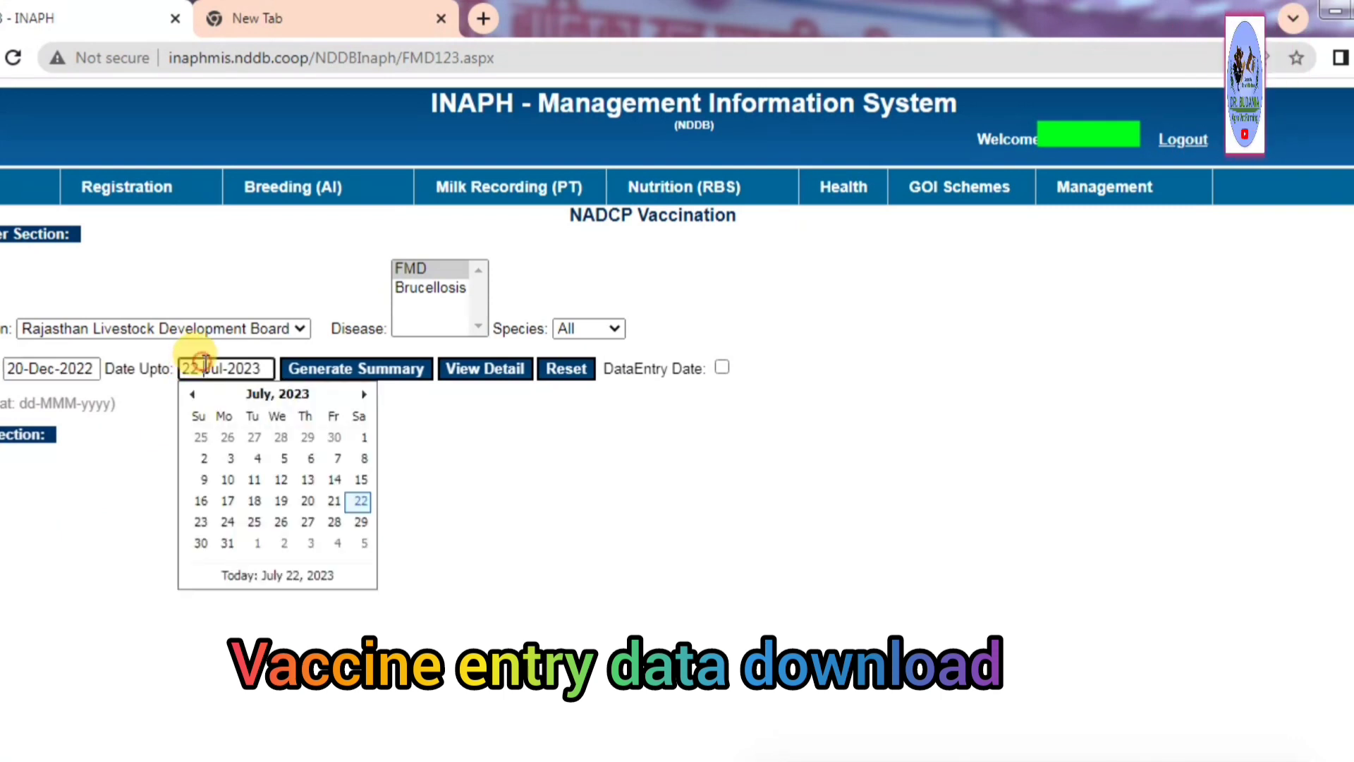
{"action": "left_click", "coordinate": [272, 393]}
{"action": "left_click", "coordinate": [204, 432]}
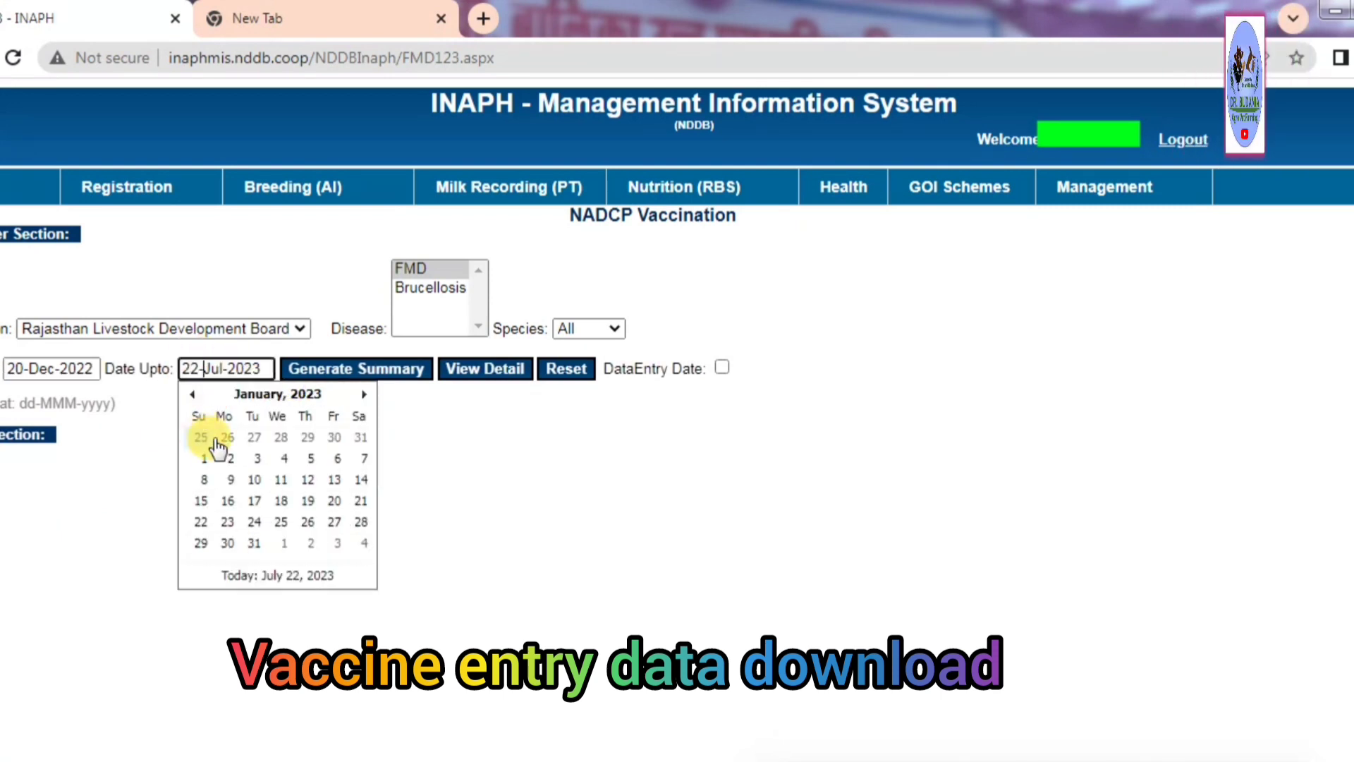
{"action": "left_click", "coordinate": [334, 501]}
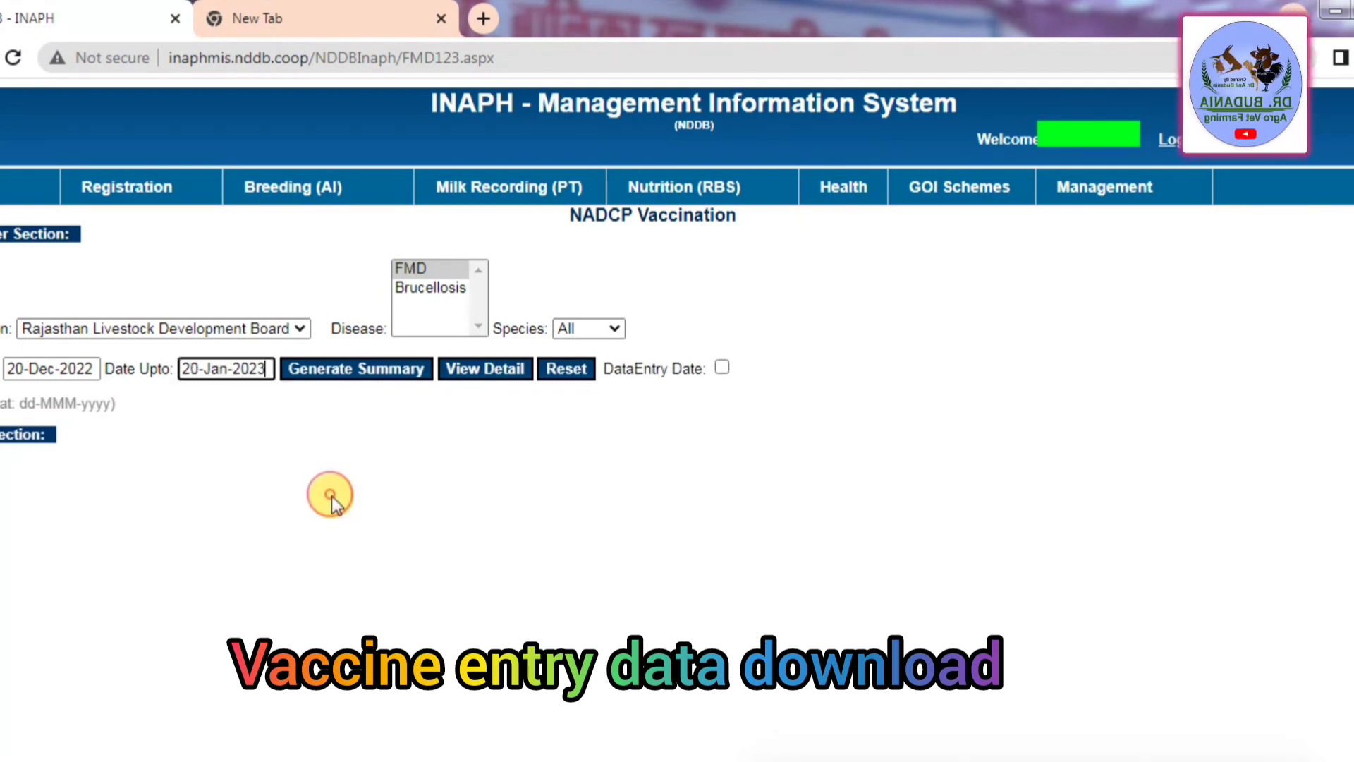
{"action": "left_click", "coordinate": [378, 367]}
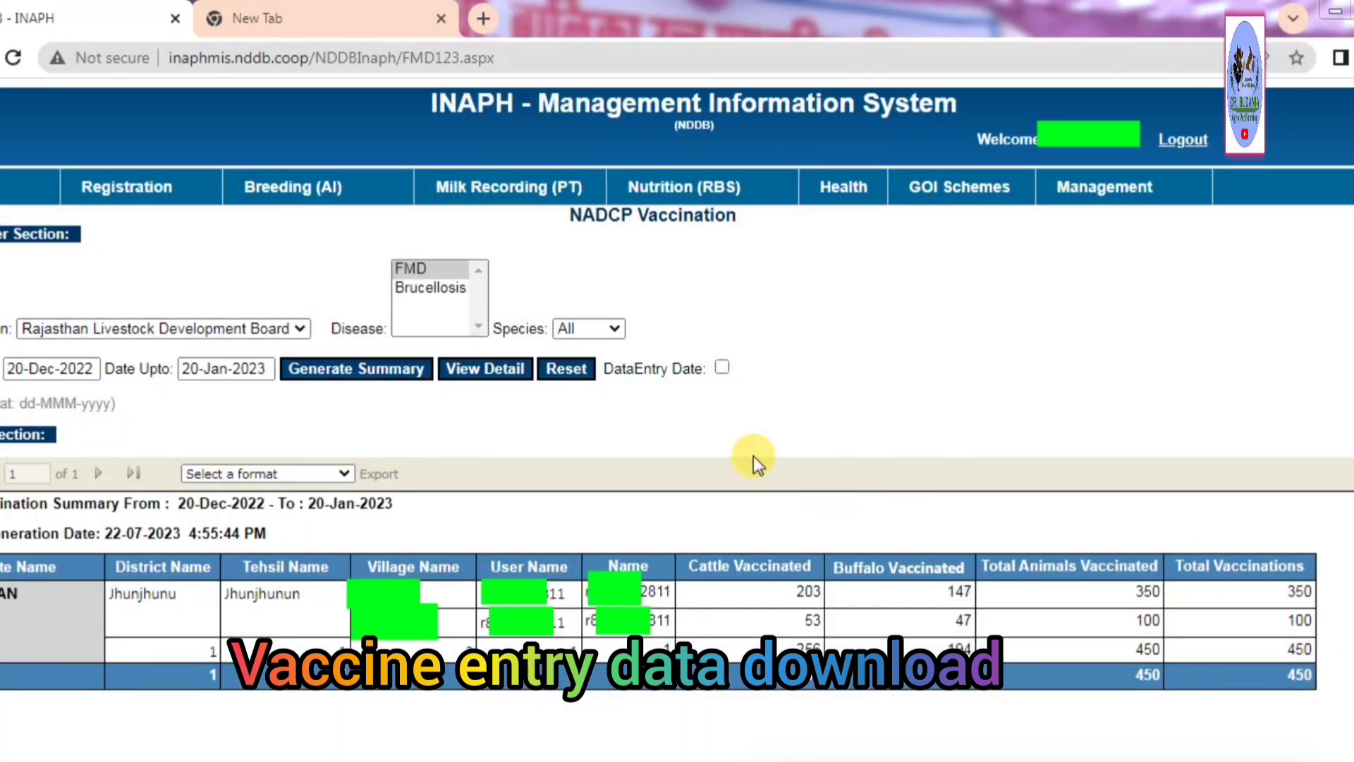
View the 450 detailed NADCP vaccination records for 20-Dec-2022 to 20-Jan-2023.
{"action": "left_click", "coordinate": [460, 368]}
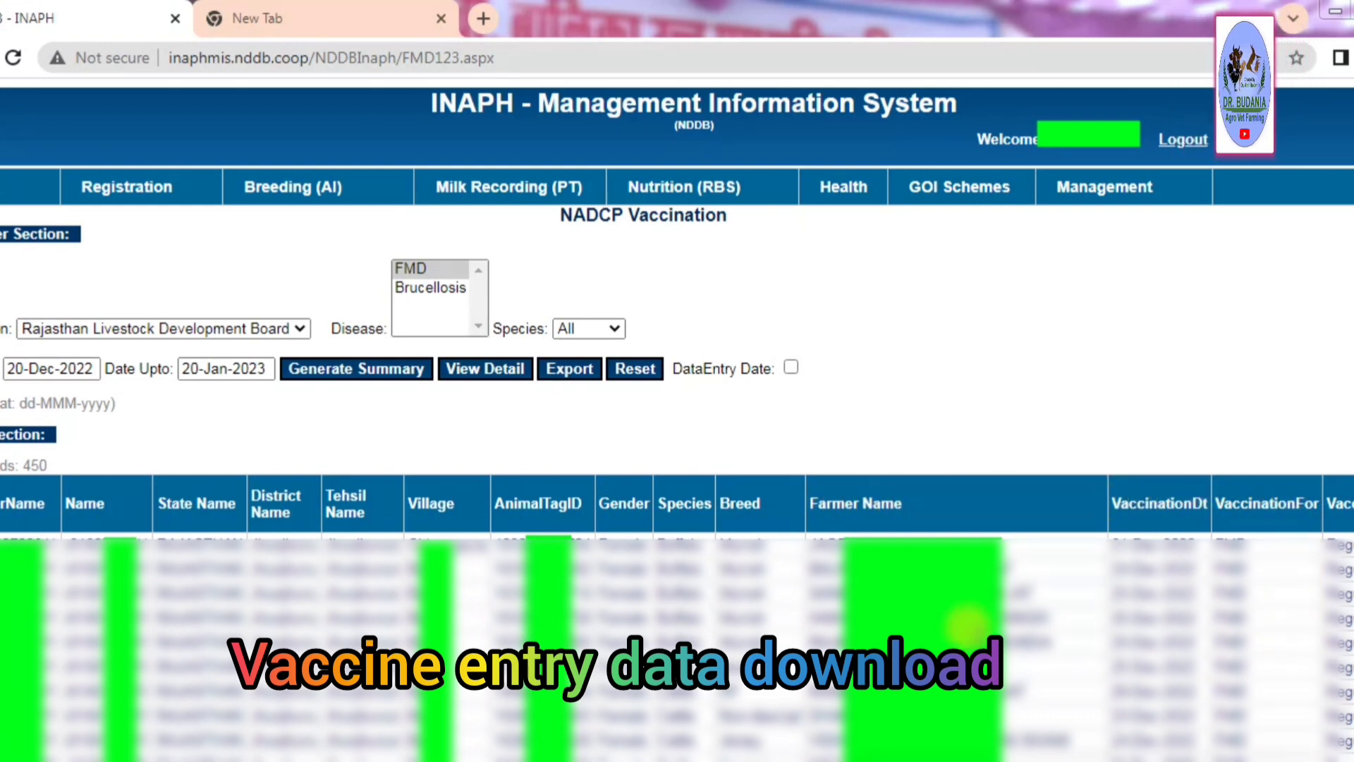
Export the detailed vaccination records and open the downloaded NADCP VCaccination Detail.csv.
{"action": "left_click", "coordinate": [570, 369]}
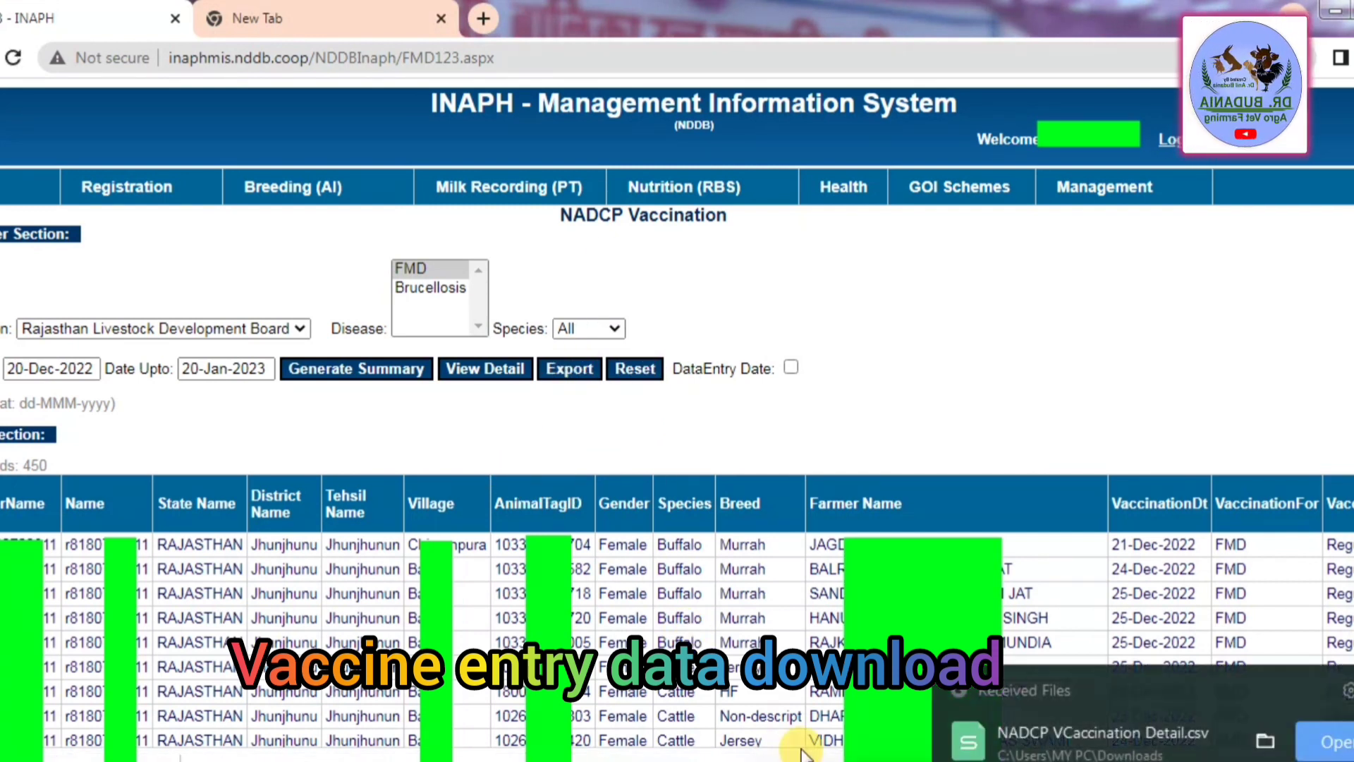
{"action": "left_click", "coordinate": [1329, 746]}
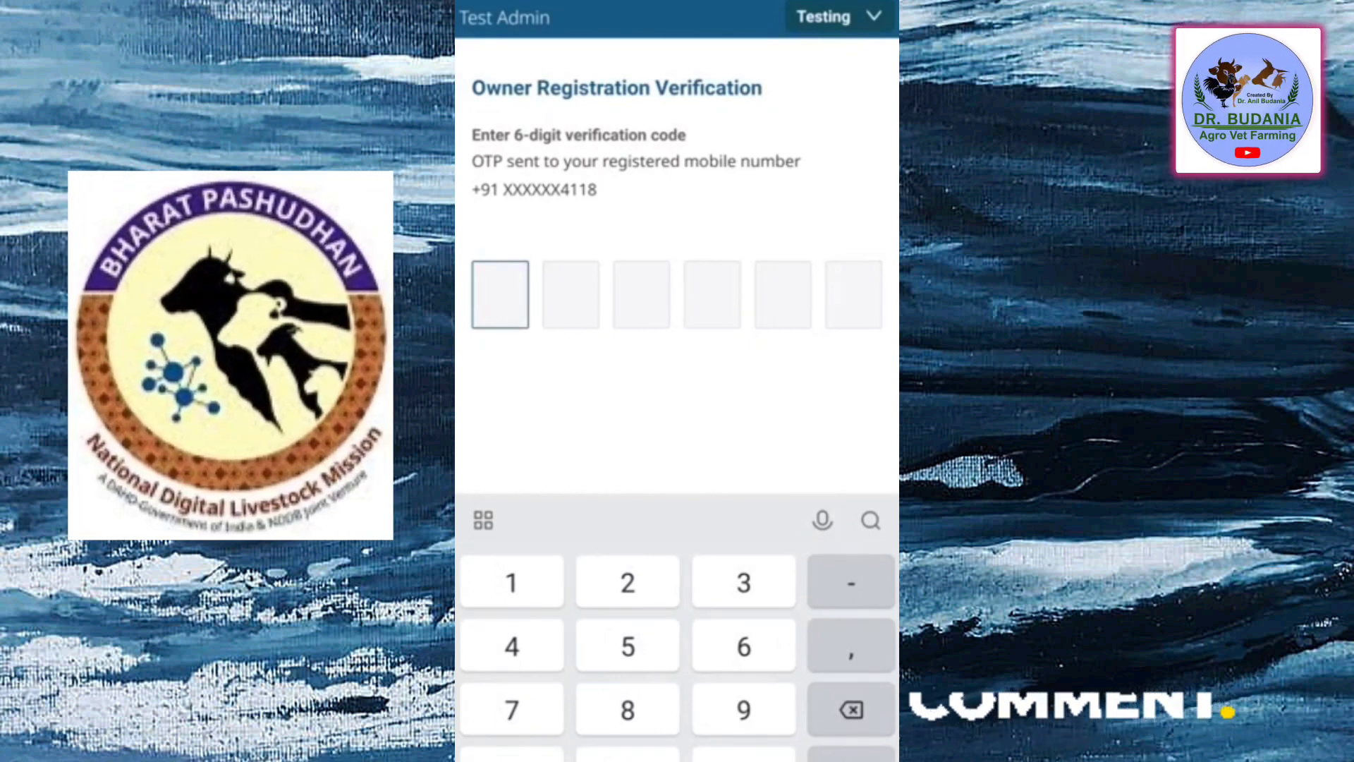
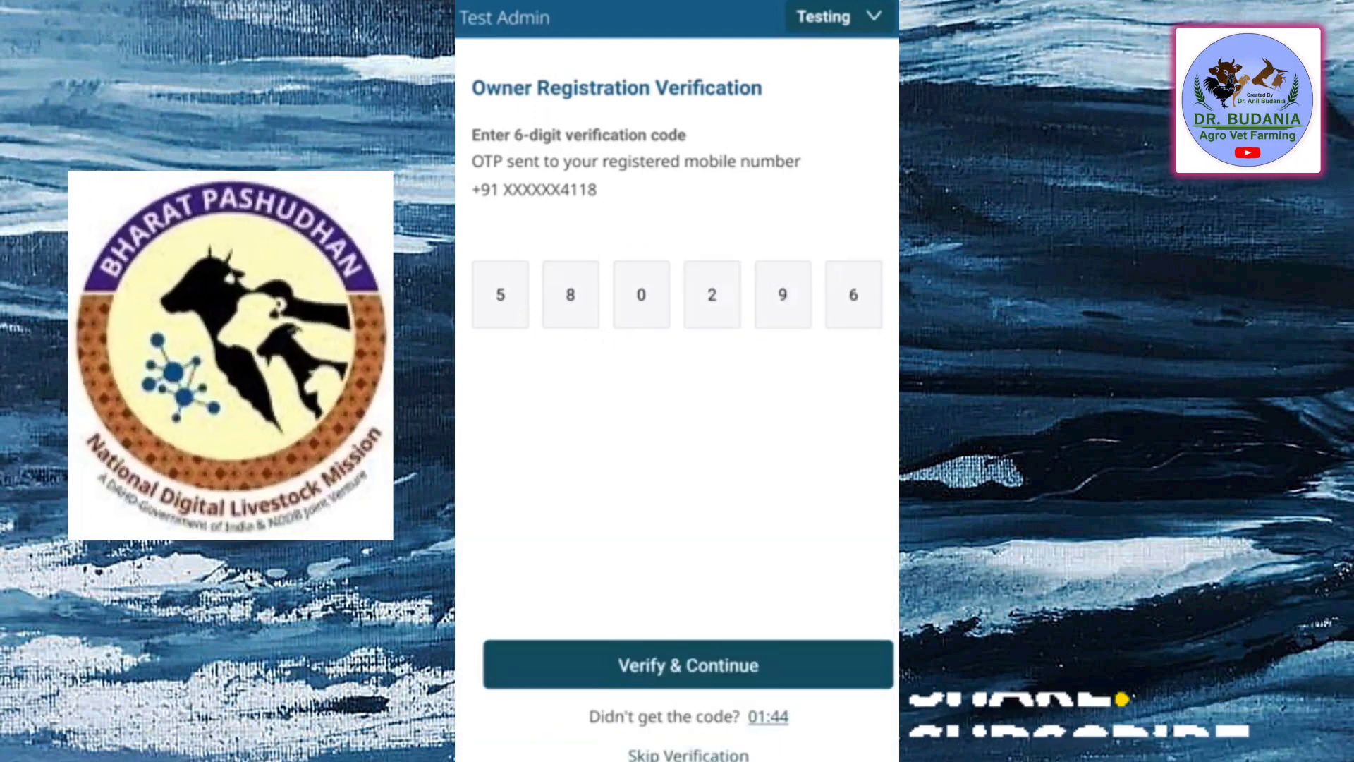
Verify the owner with the OTP, then complete and submit the female buffalo's registration form.
{"action": "left_click", "coordinate": [689, 665]}
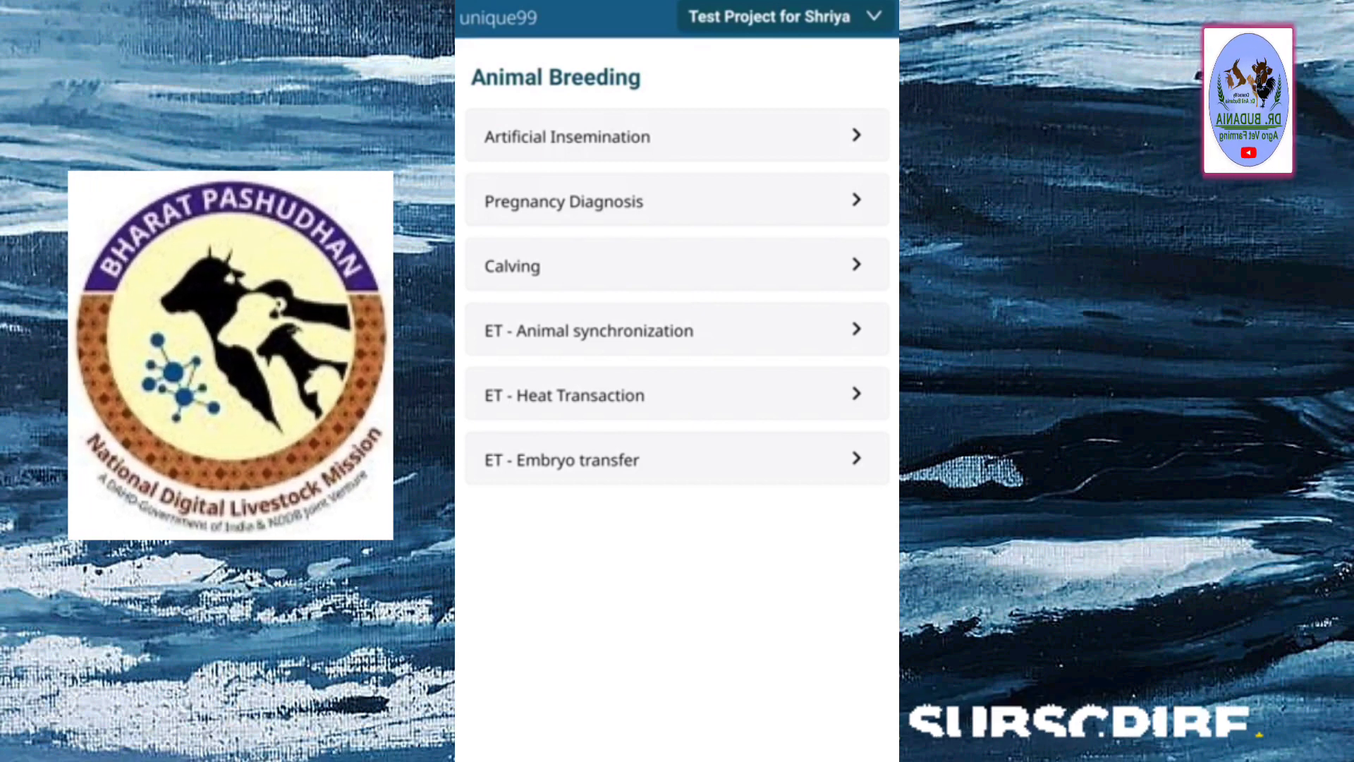
{"action": "left_click", "coordinate": [508, 226]}
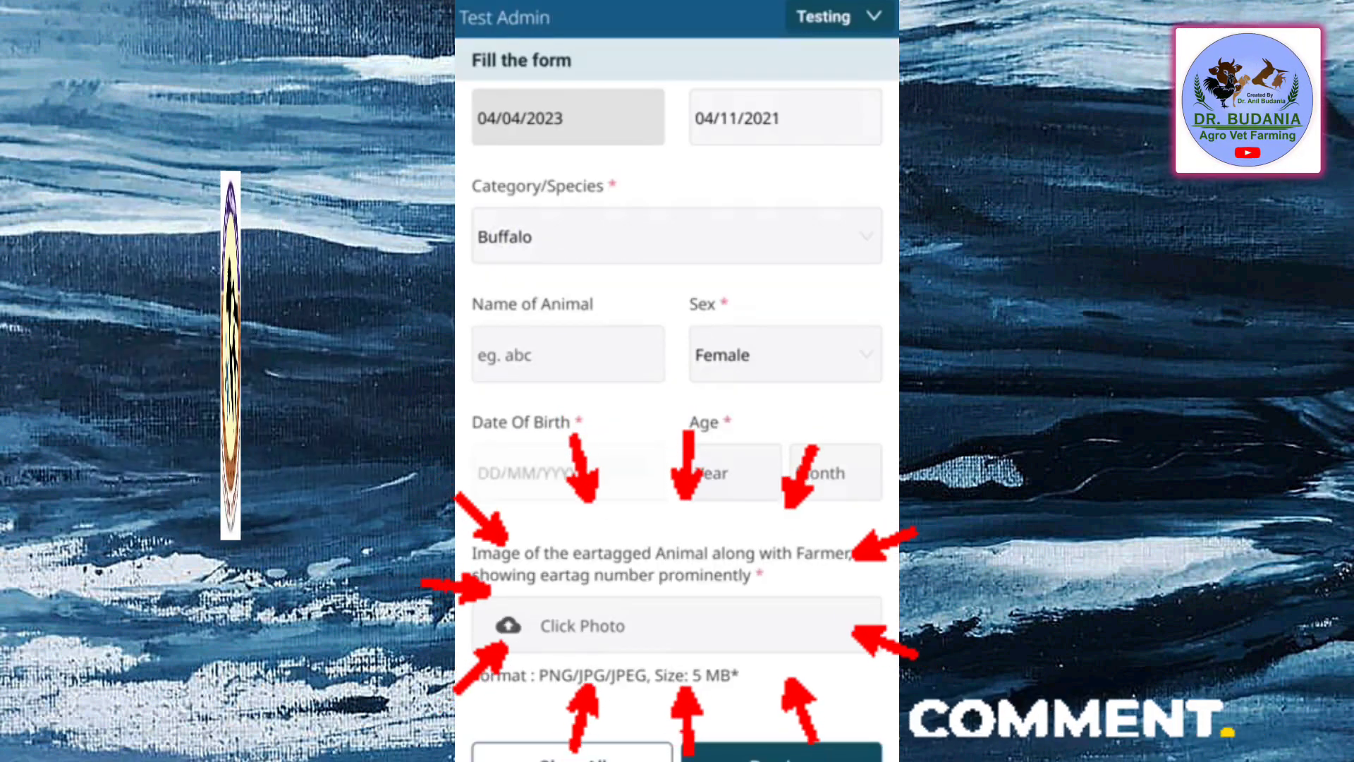
{"action": "left_click", "coordinate": [792, 503]}
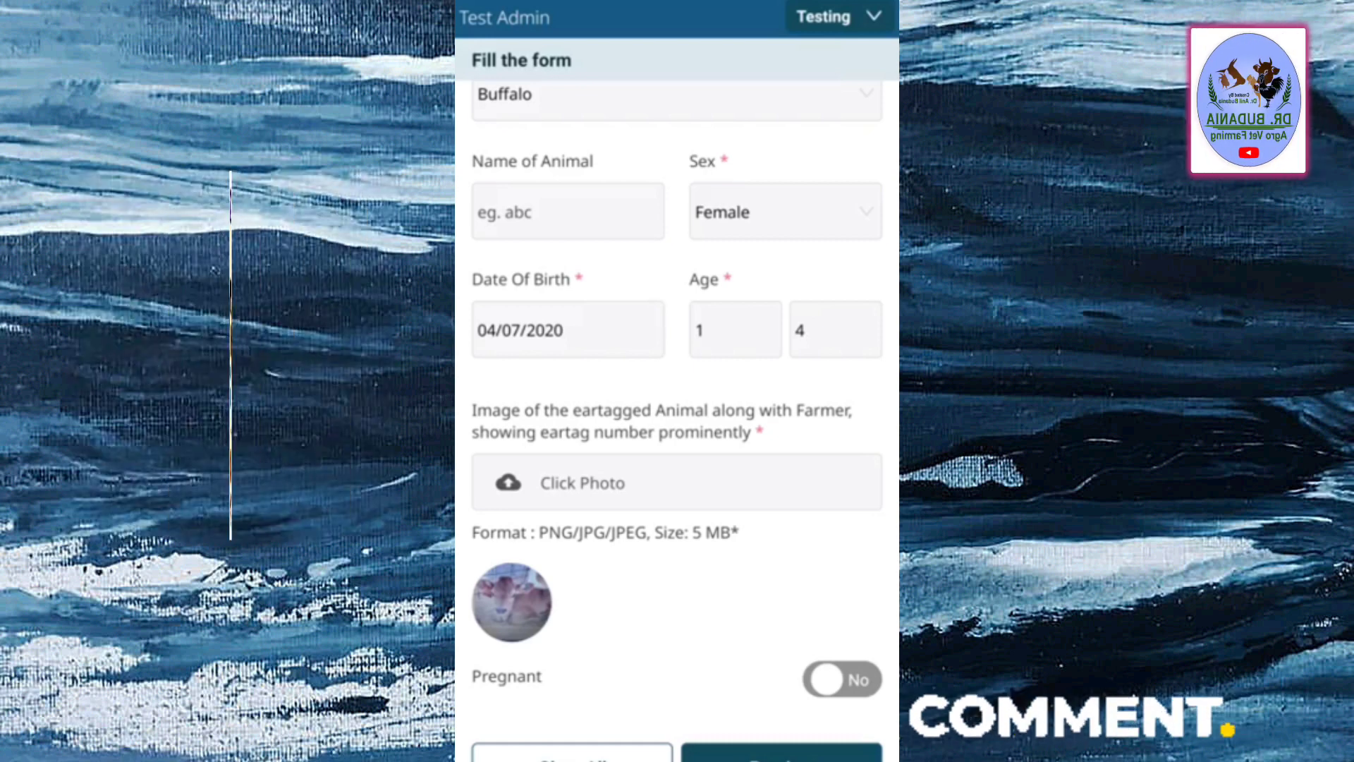
{"action": "left_click", "coordinate": [530, 226]}
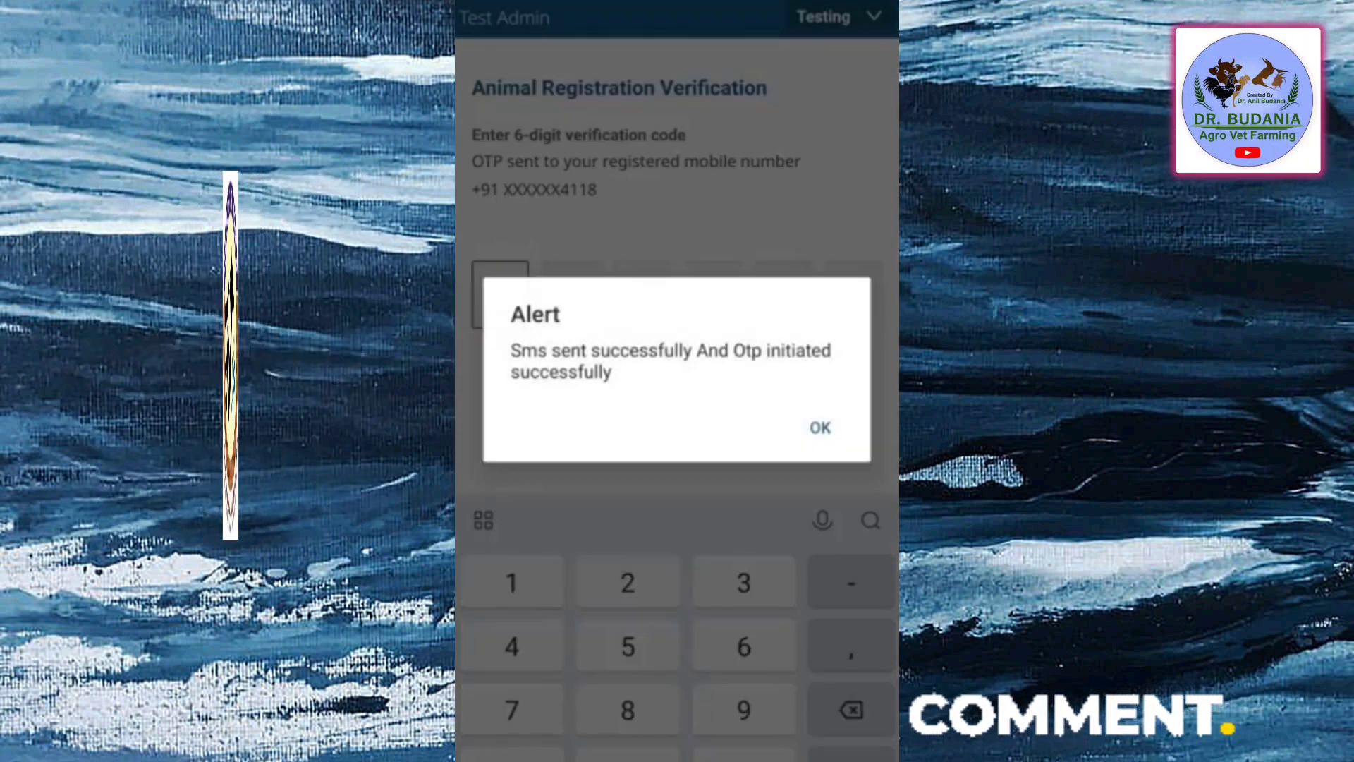
{"action": "left_click", "coordinate": [511, 230]}
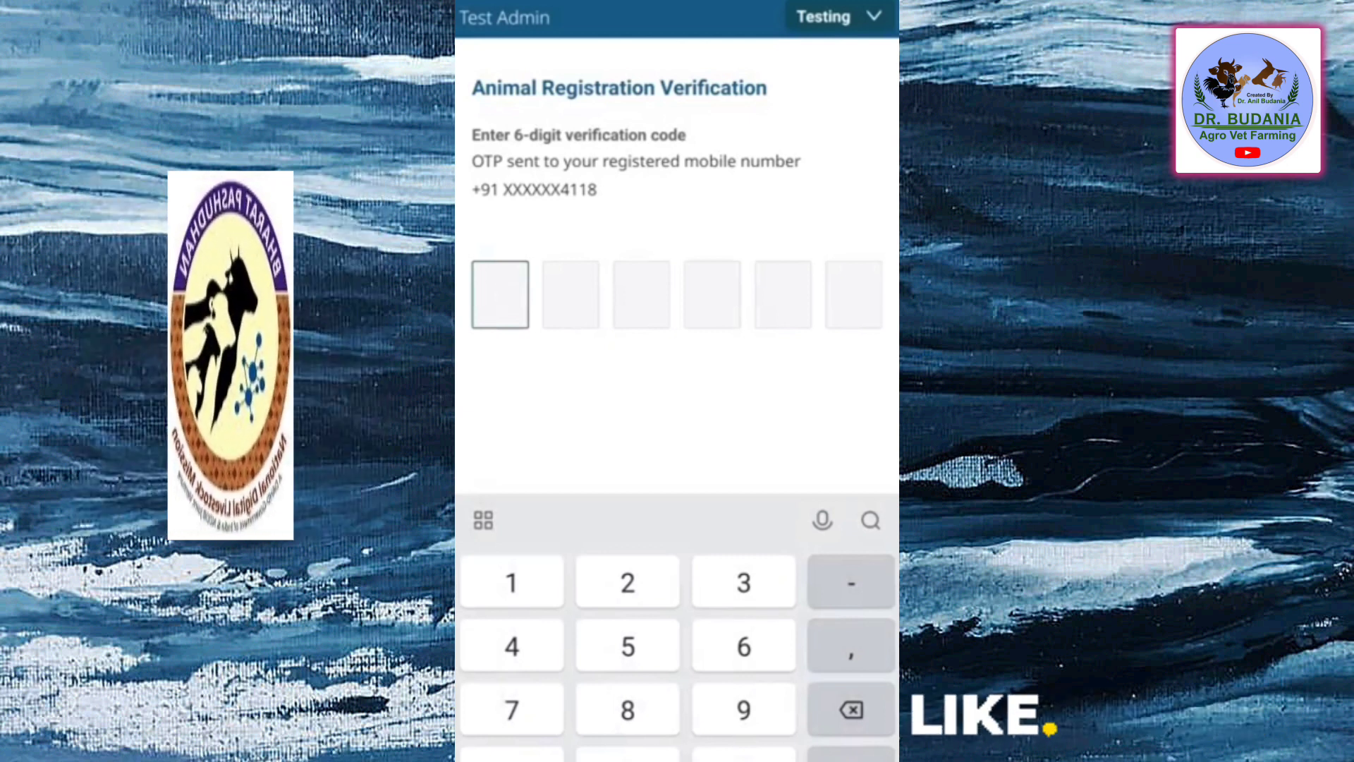